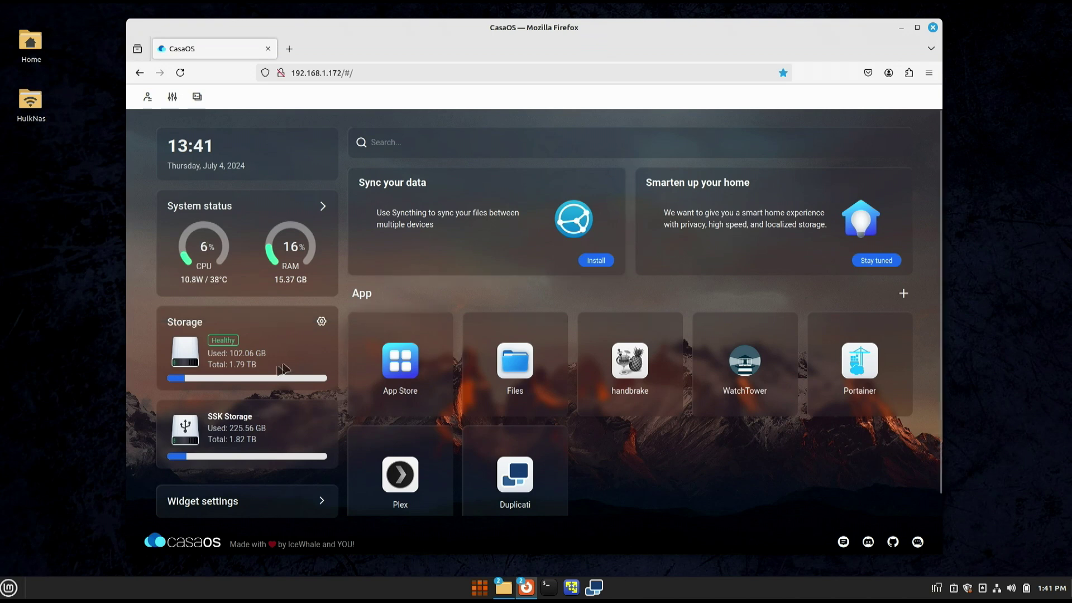
Point out the 1.79 TB Storage total, then browse DATA's Media folder in CasaOS Files
left_click_drag(166, 322, 208, 324)
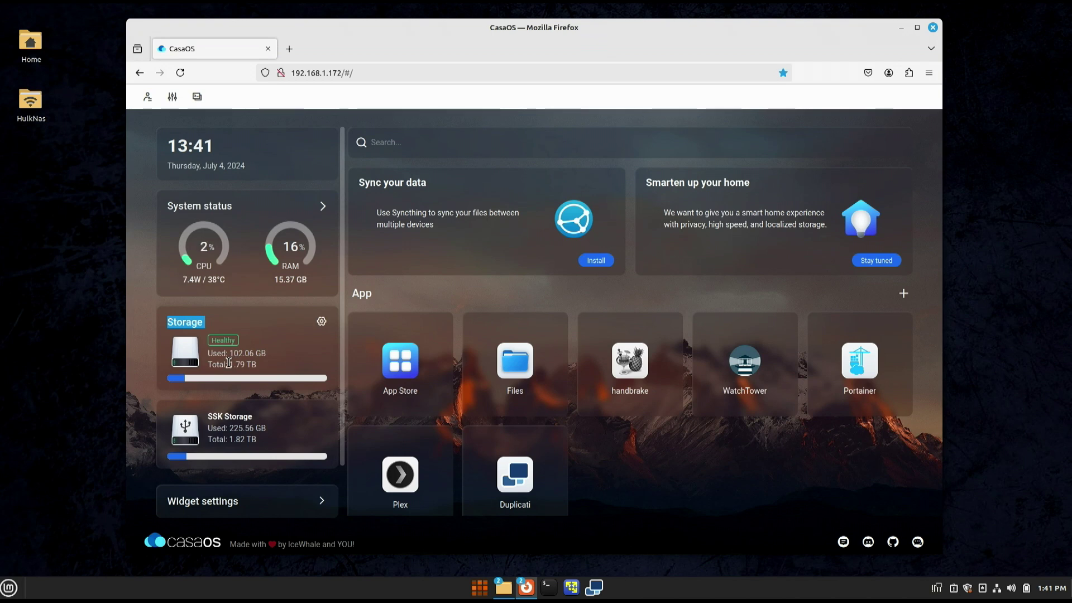
mouse_move(229, 364)
left_mouse_down()
mouse_move(253, 365)
mouse_move(244, 367)
left_mouse_up()
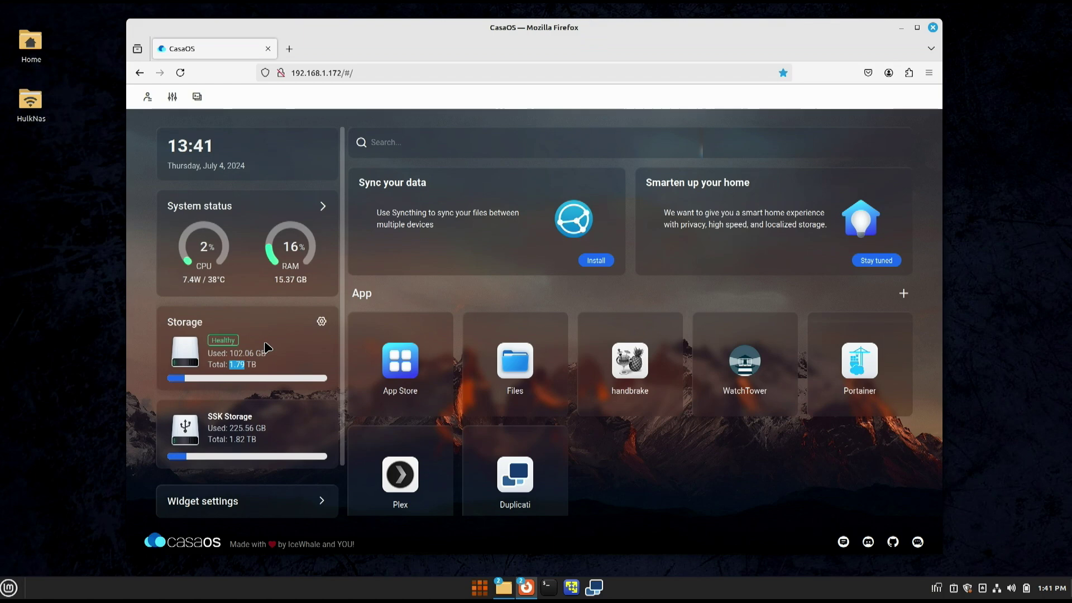
left_click(519, 367)
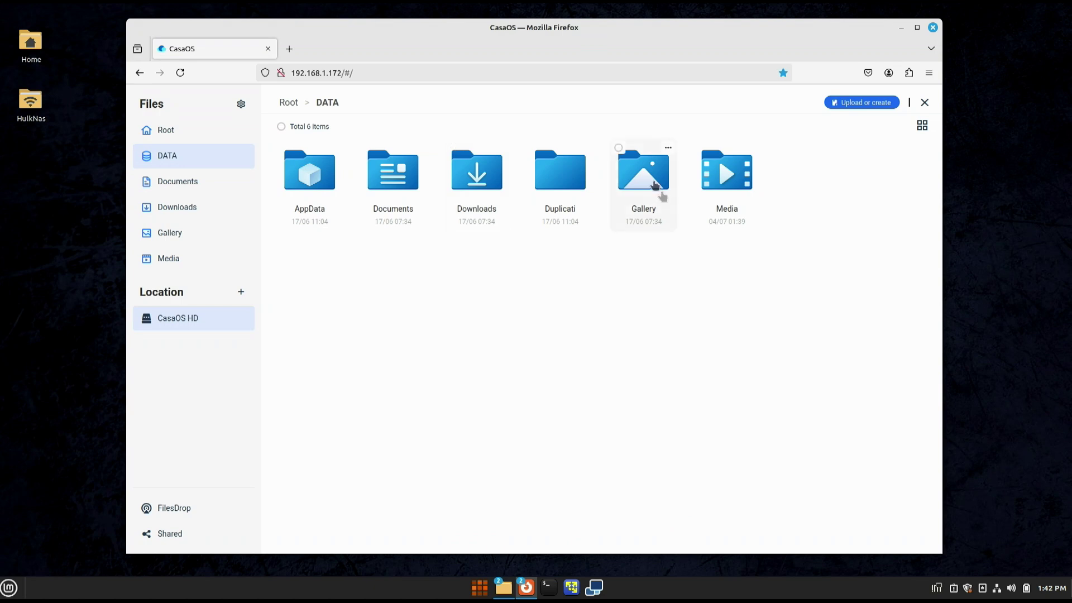
left_click(714, 177)
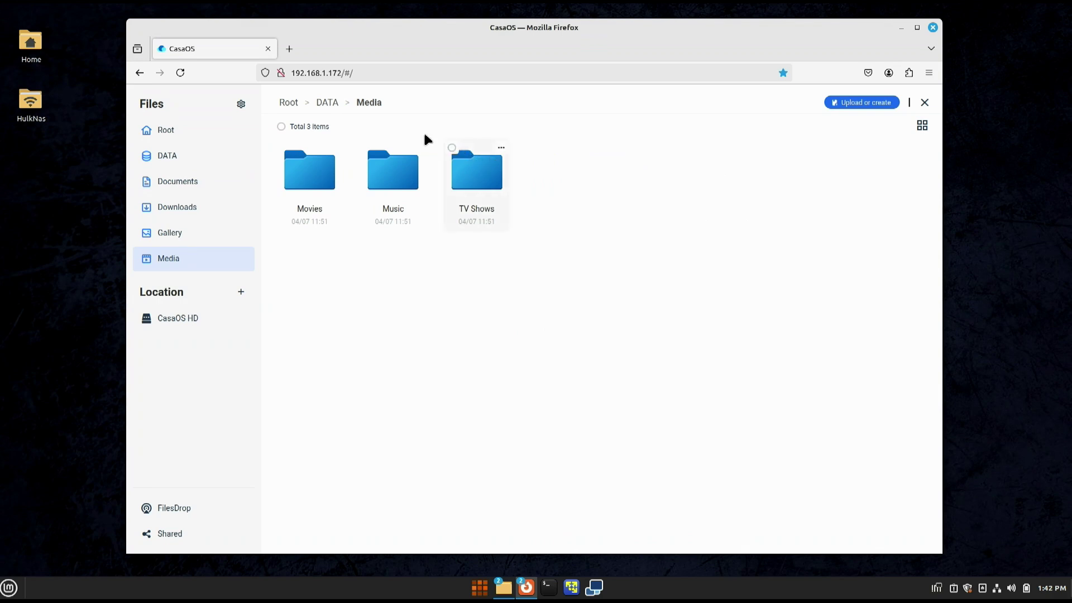
left_click(330, 103)
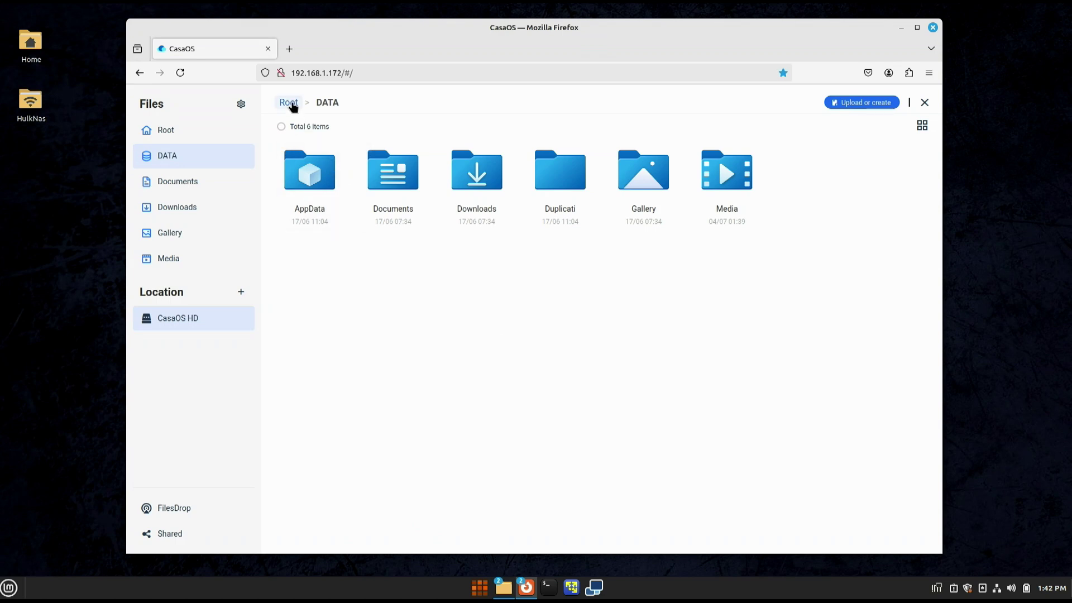
left_click(925, 103)
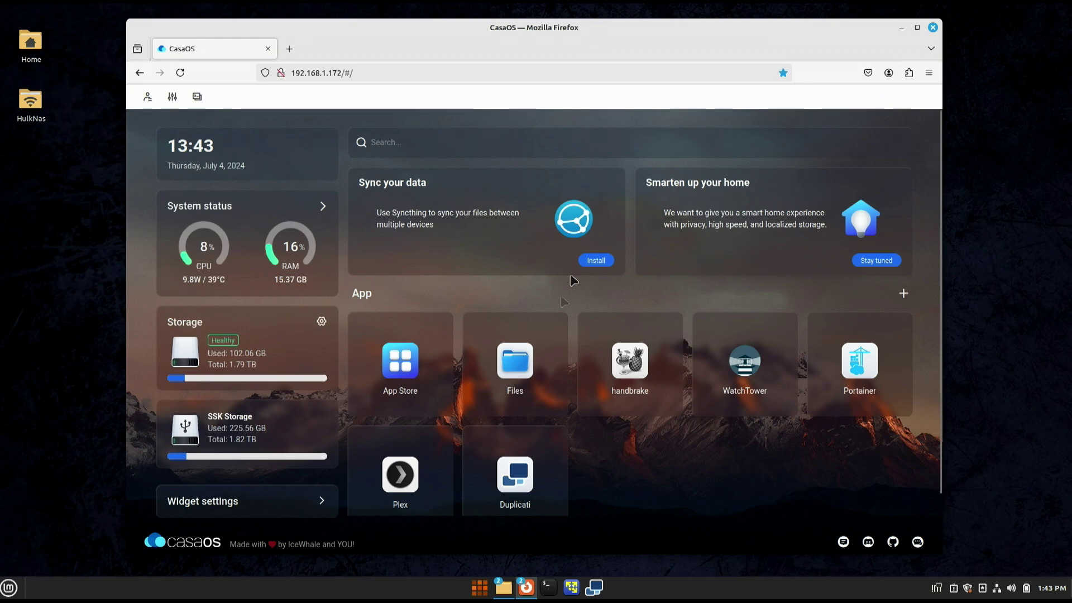
left_click(525, 370)
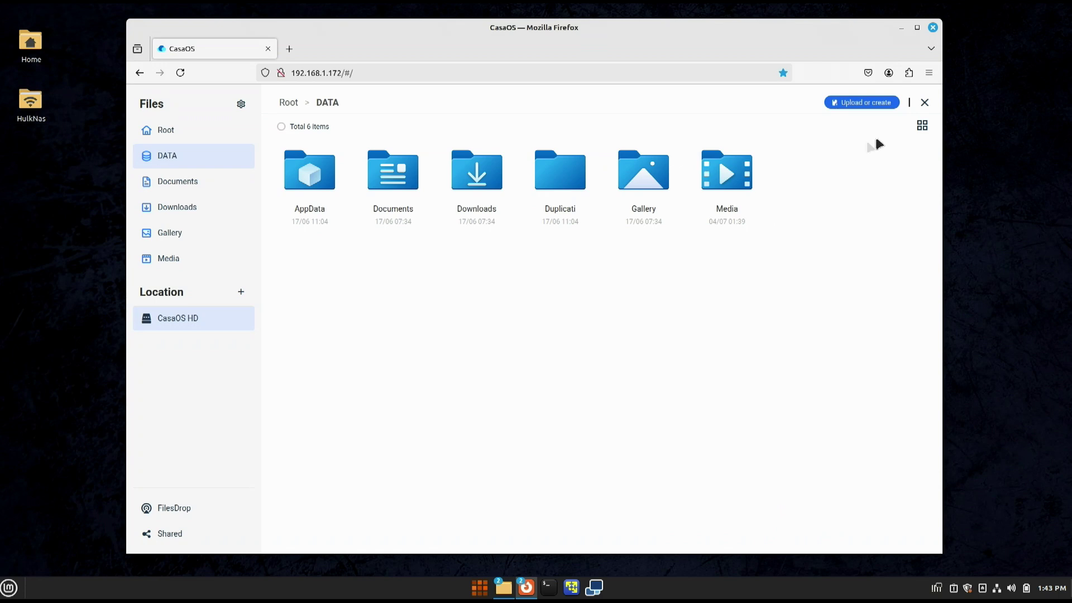
left_click(924, 103)
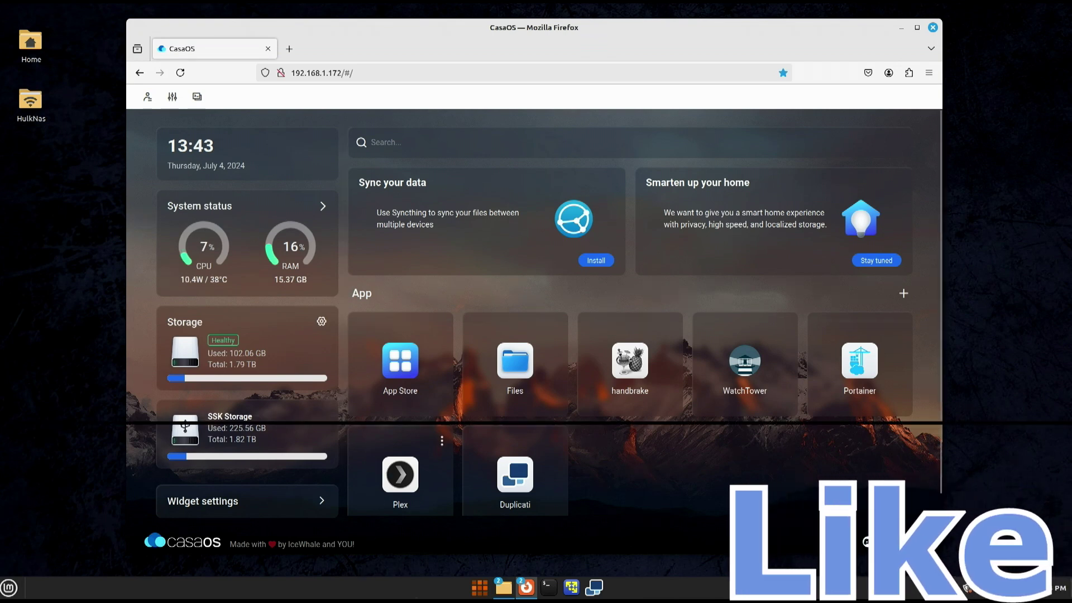
Copy Alita - Battle Angel (2019).mp4 from the TEST y window onto the desktop
mouse_move(503, 587)
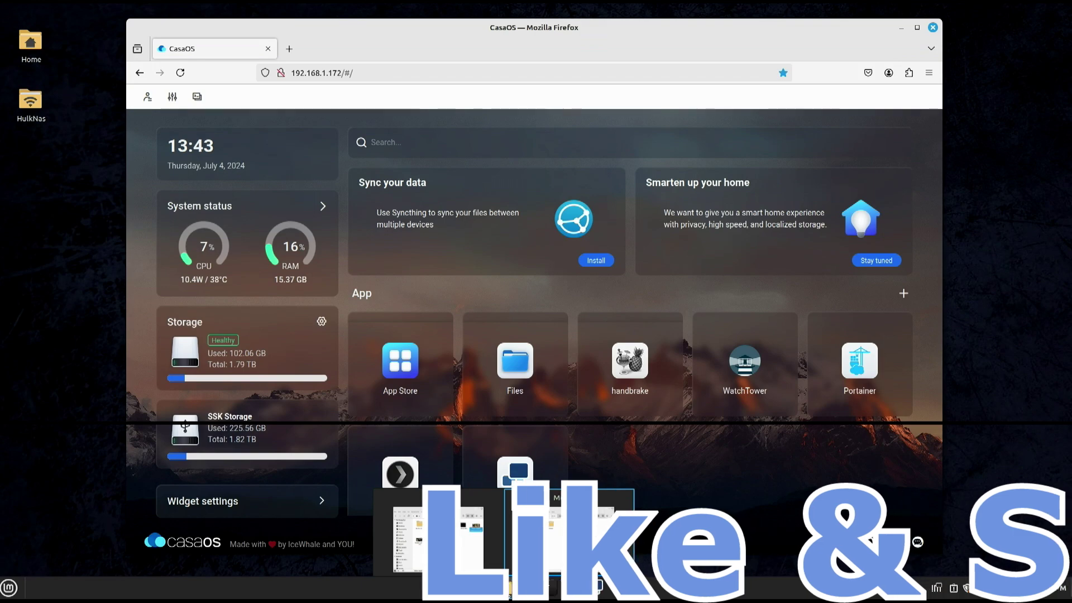
left_click(438, 536)
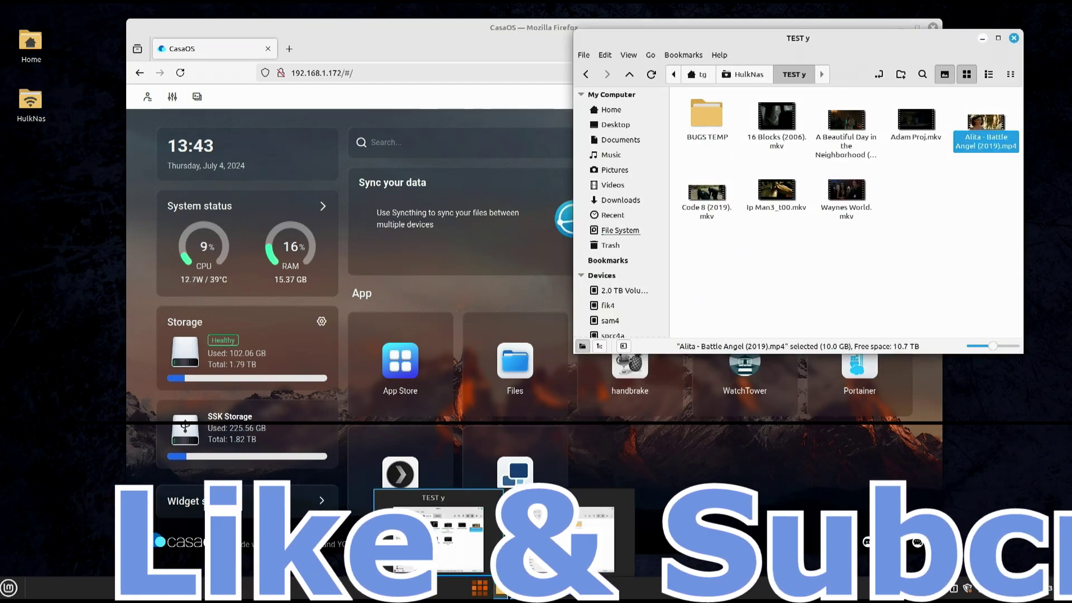
mouse_move(504, 588)
left_click(558, 536)
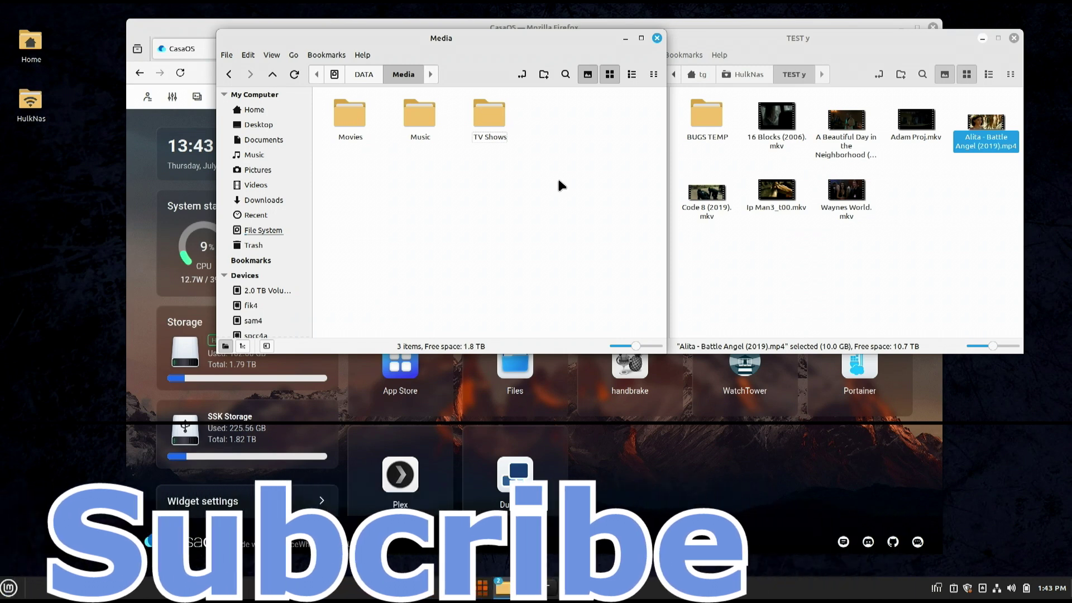
left_click_drag(986, 121, 747, 233)
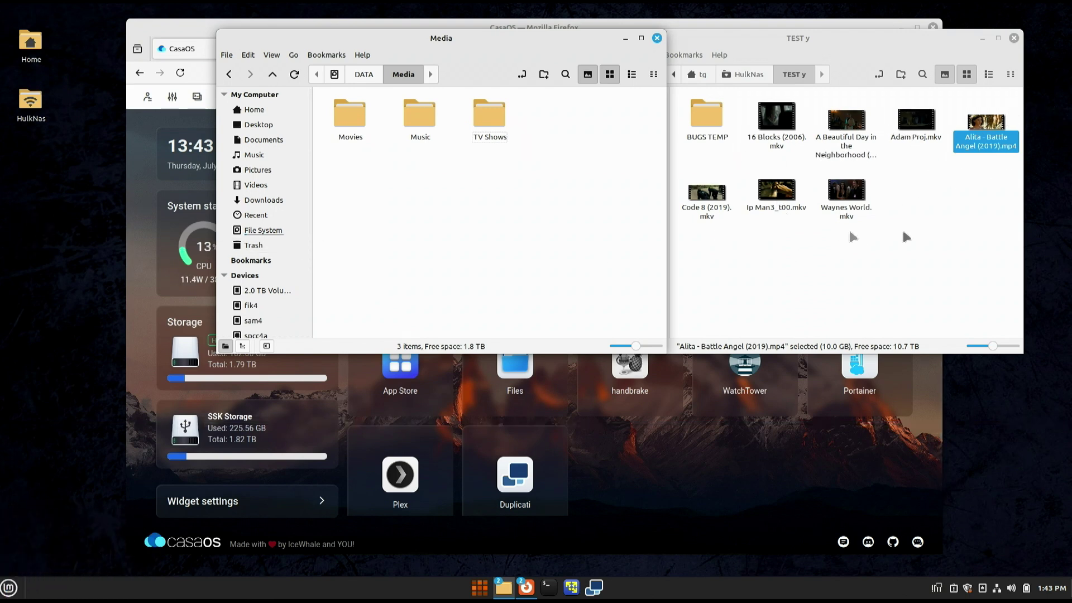
left_click(982, 122)
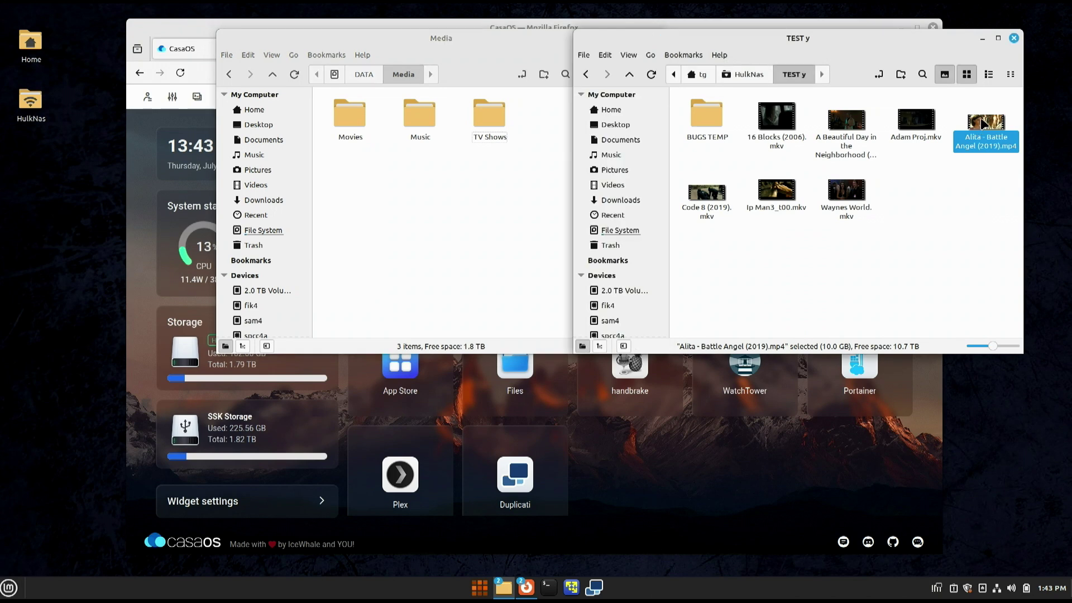
left_click_drag(983, 123, 59, 203)
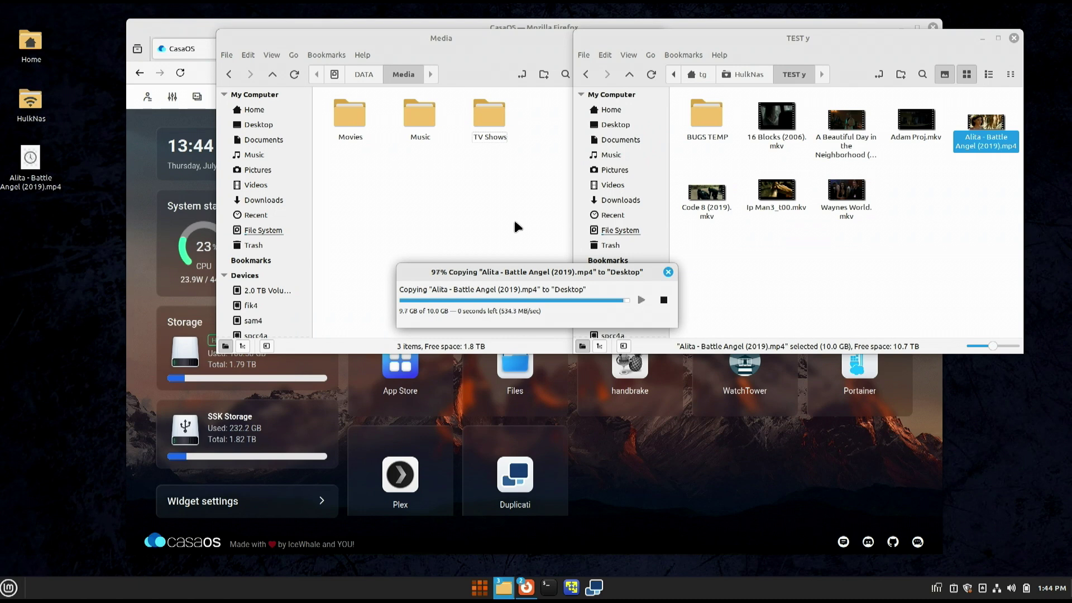
left_click(360, 74)
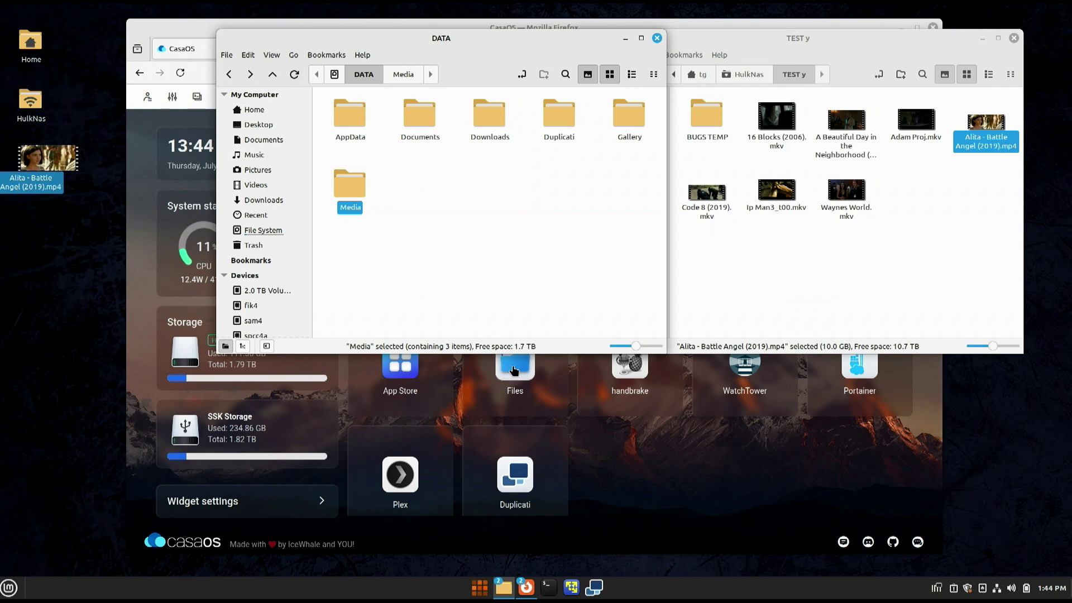
Open the Media folder and copy the Alita movie into it from TEST y
double_click(342, 188)
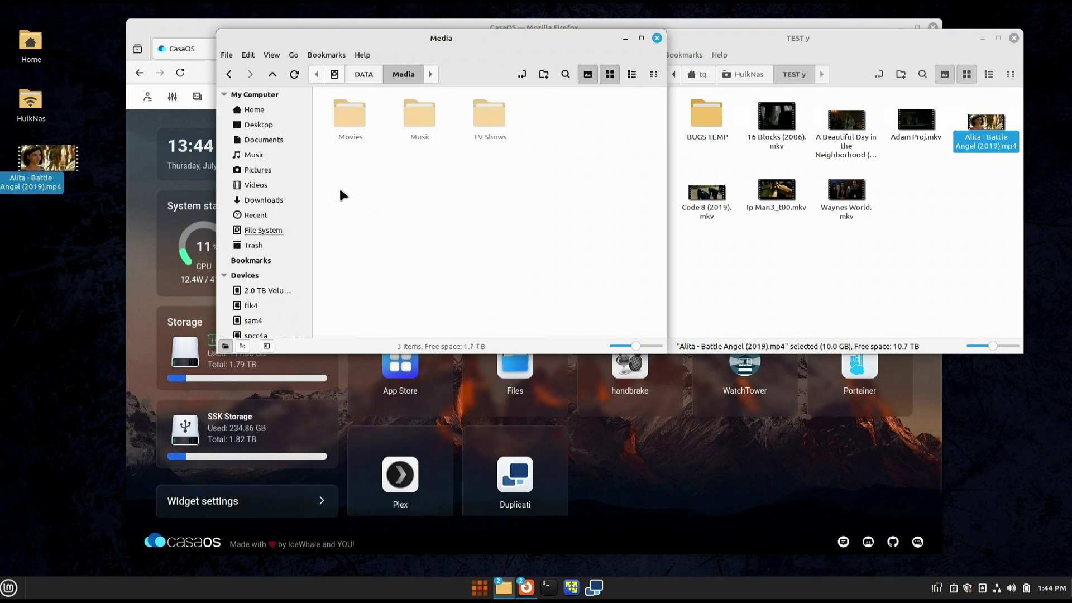
left_click(984, 136)
left_click_drag(984, 135, 460, 192)
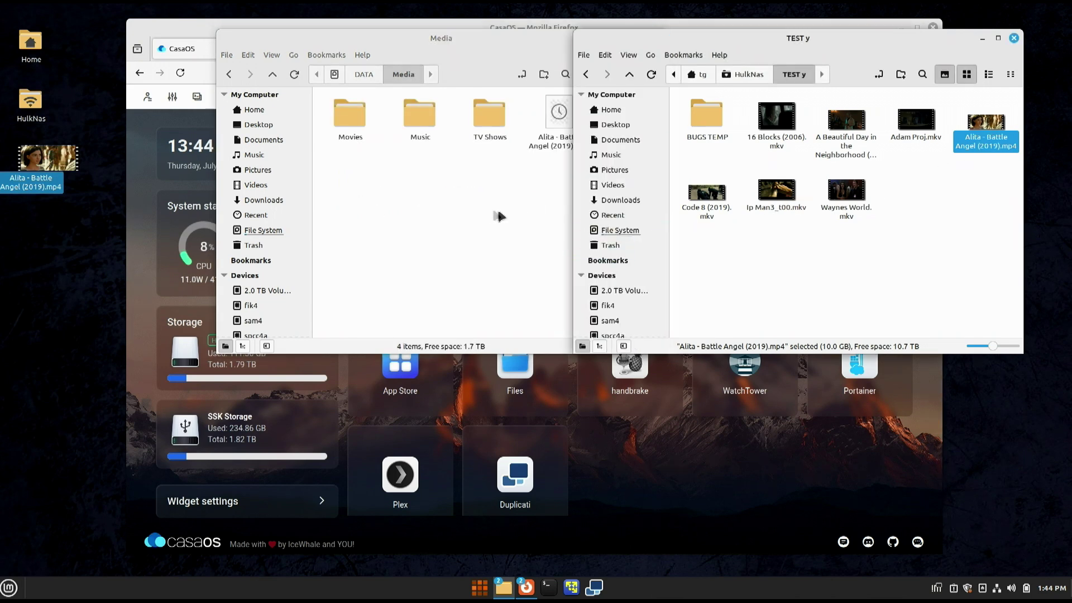
left_click(411, 192)
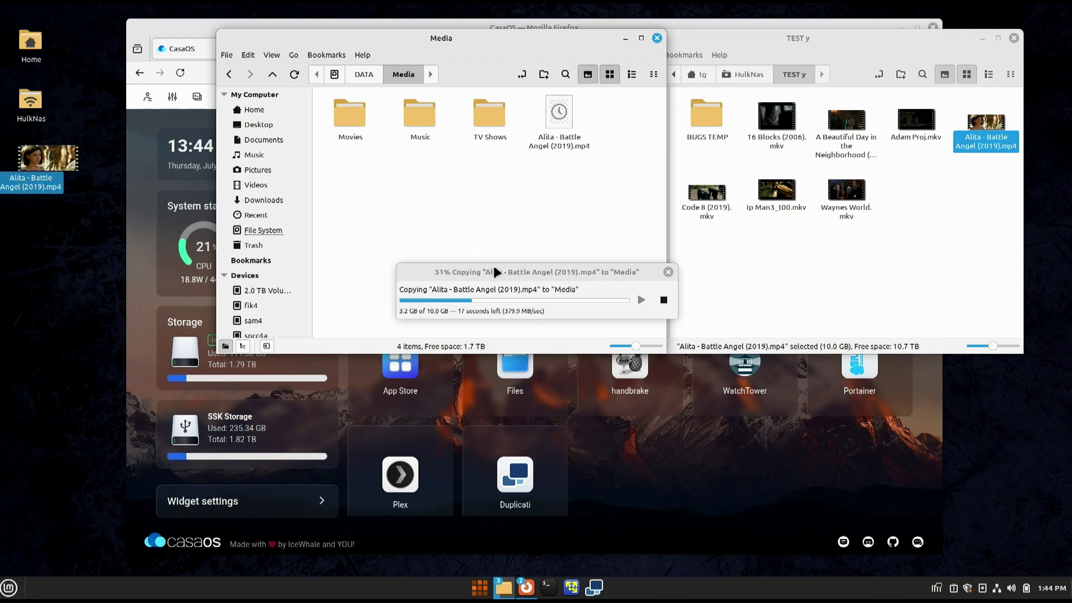
left_click_drag(501, 273, 471, 218)
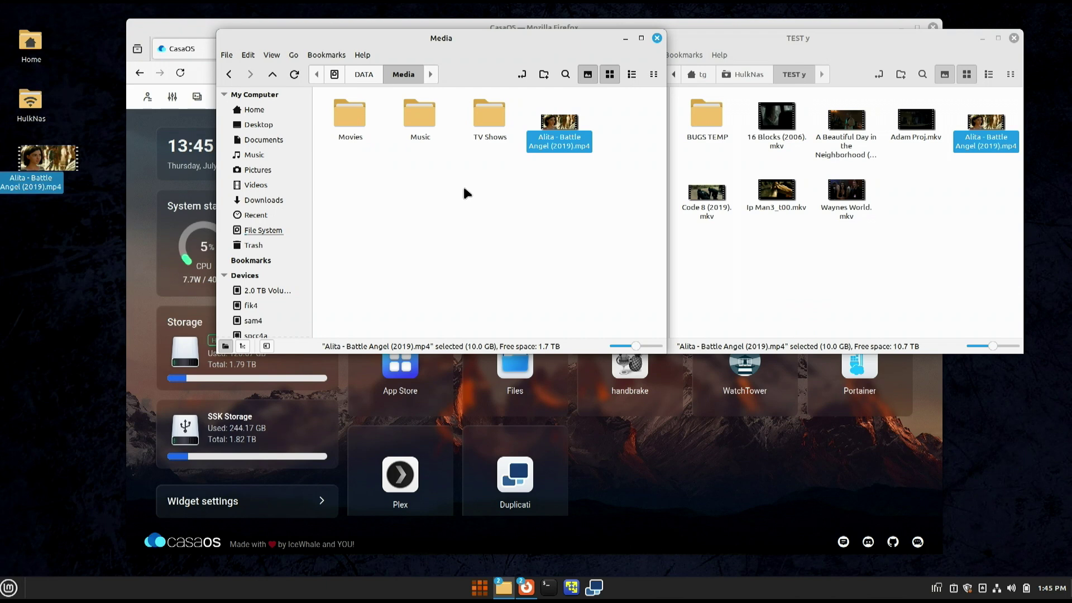
Clear the Nemo selections and bring up CasaOS Files on the DATA folder
left_click(790, 302)
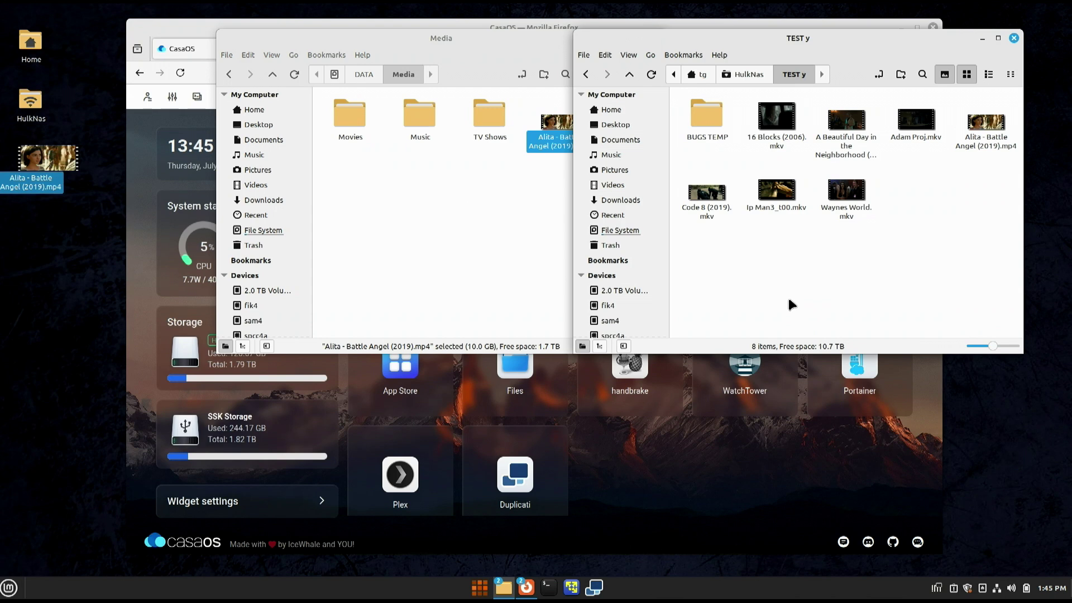
left_click(518, 248)
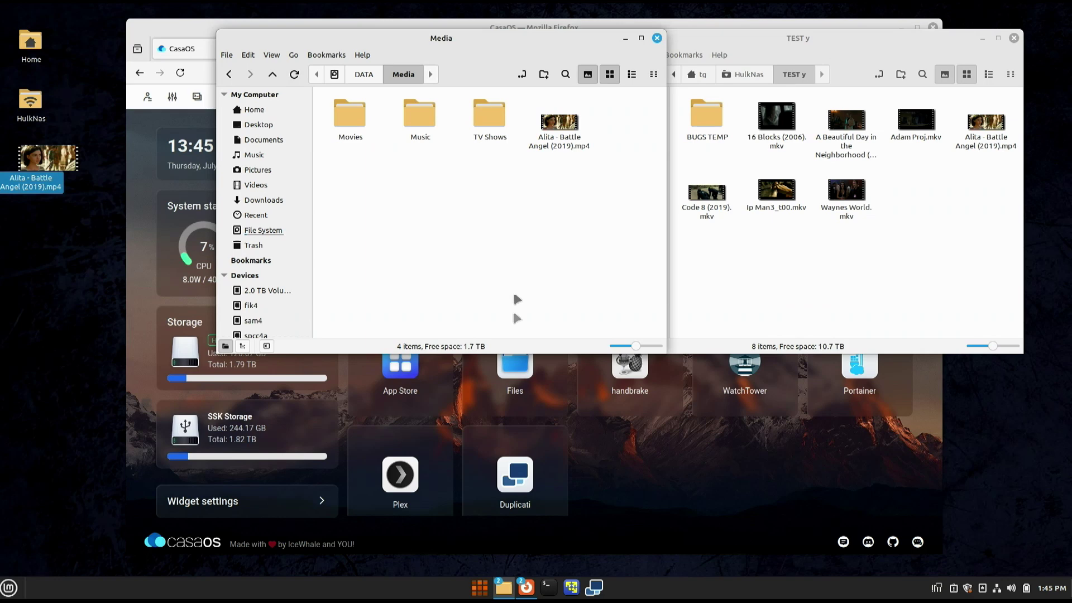
left_click(517, 367)
left_click(516, 362)
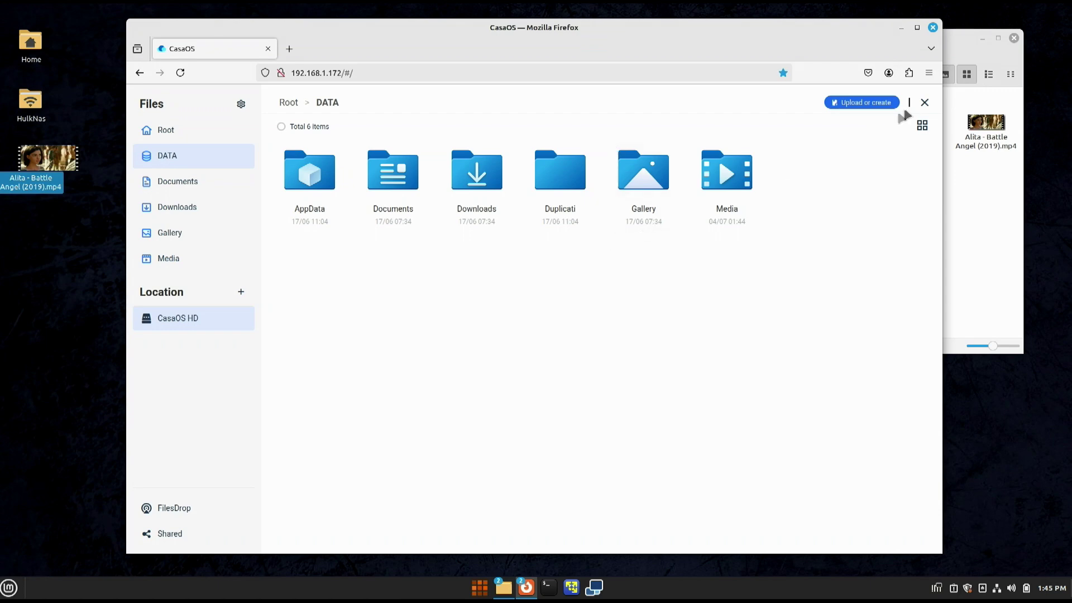
Close CasaOS Files, minimize the TEST y window, and highlight the Storage widget title
left_click(923, 102)
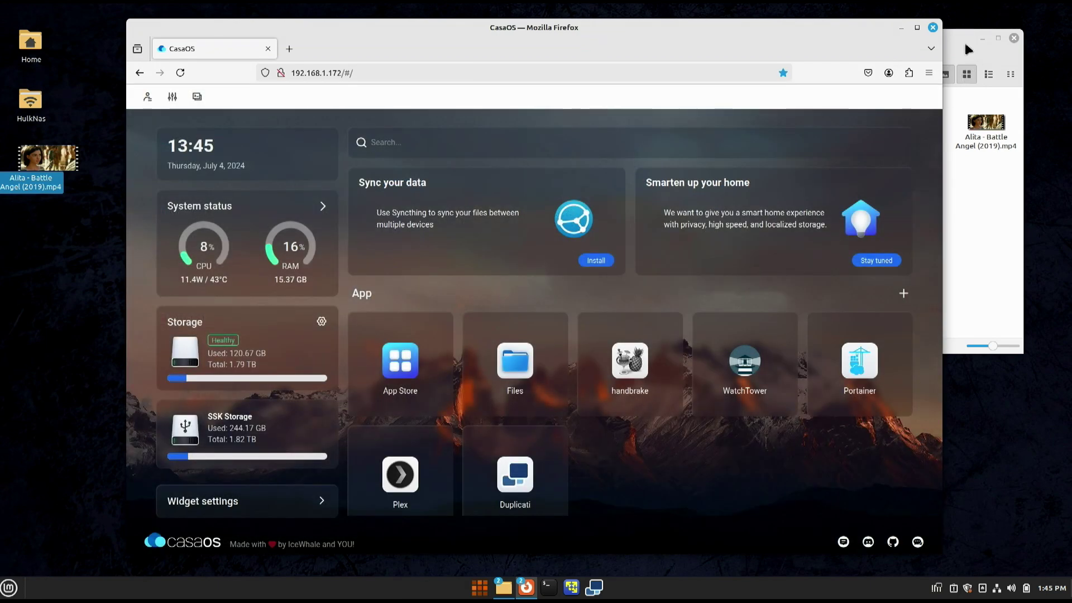
left_click(965, 39)
left_click(982, 37)
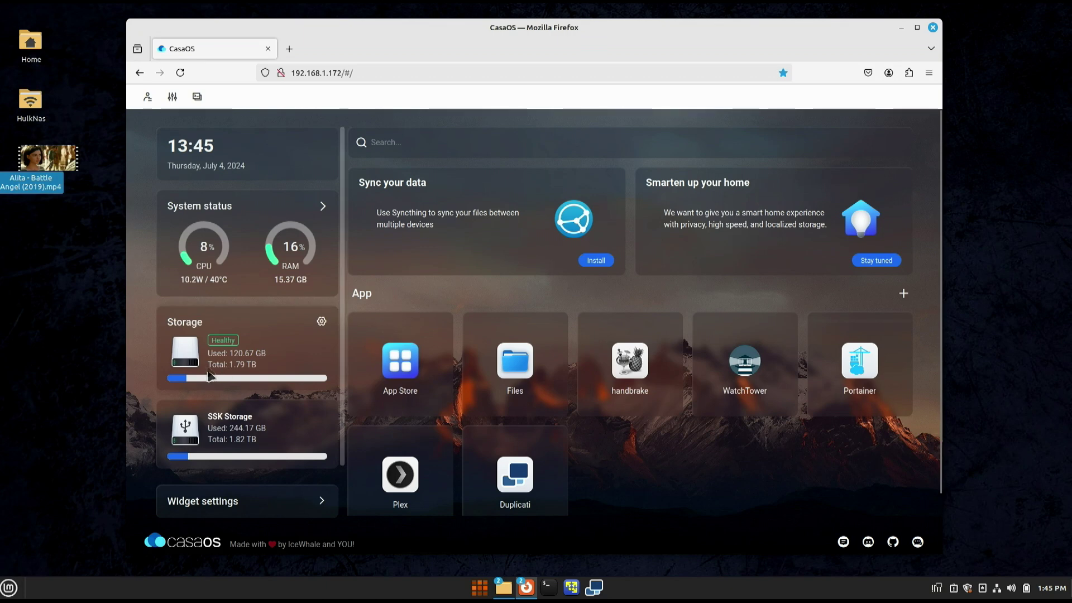
left_click_drag(169, 324, 206, 327)
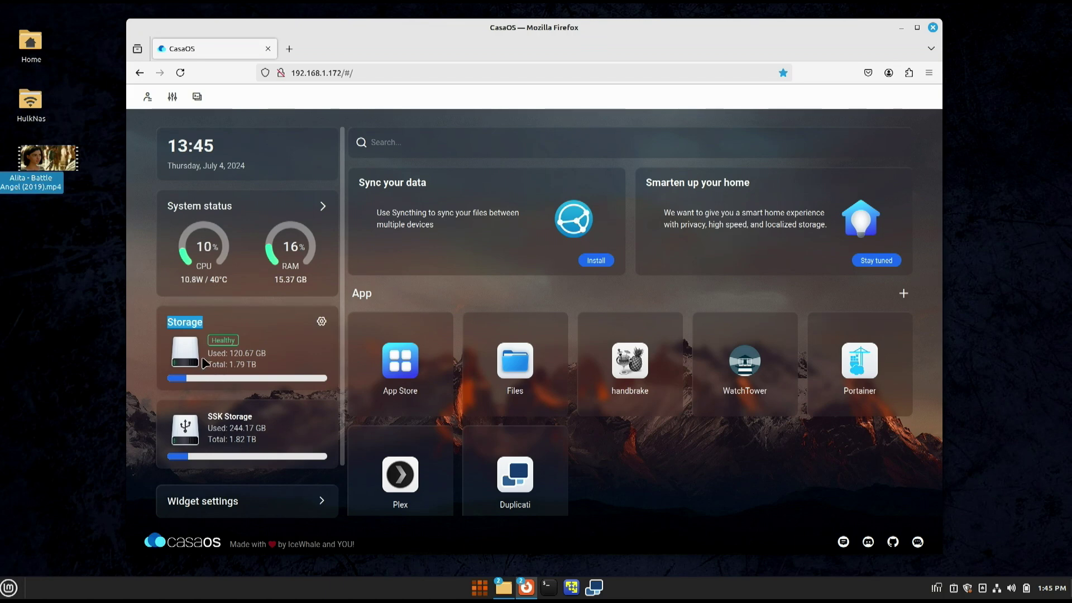
Reopen and close Files, then open the Storage Manager from the Storage widget
left_click(506, 360)
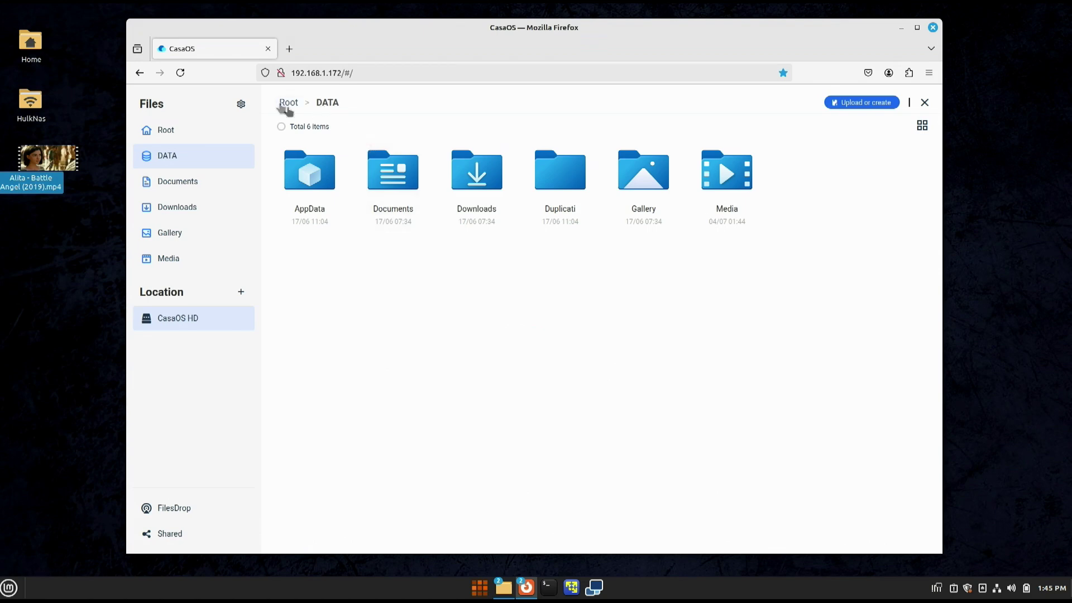
left_click(923, 104)
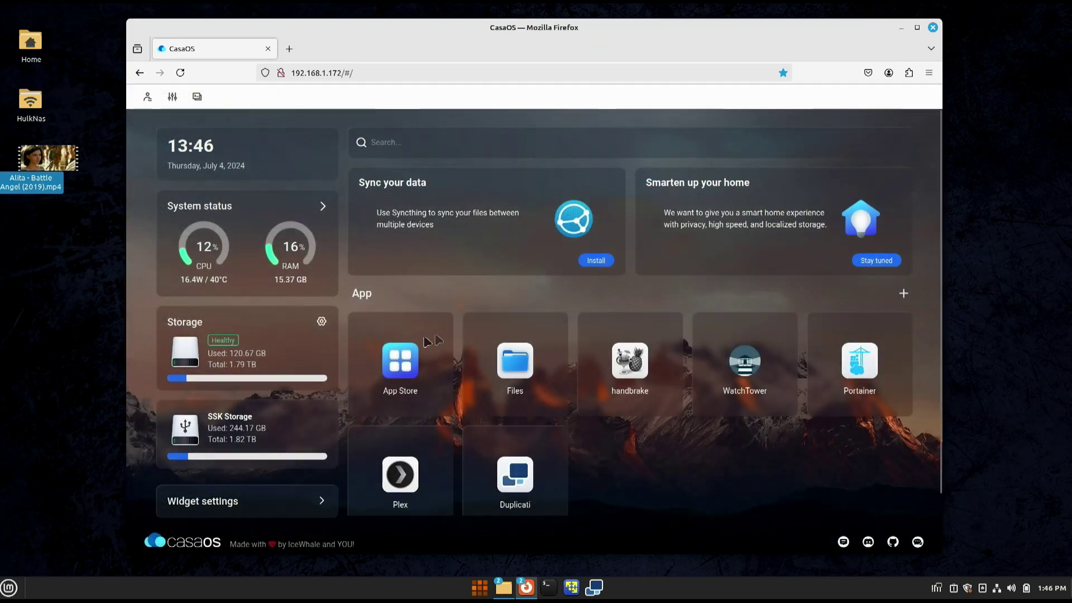
left_click(322, 323)
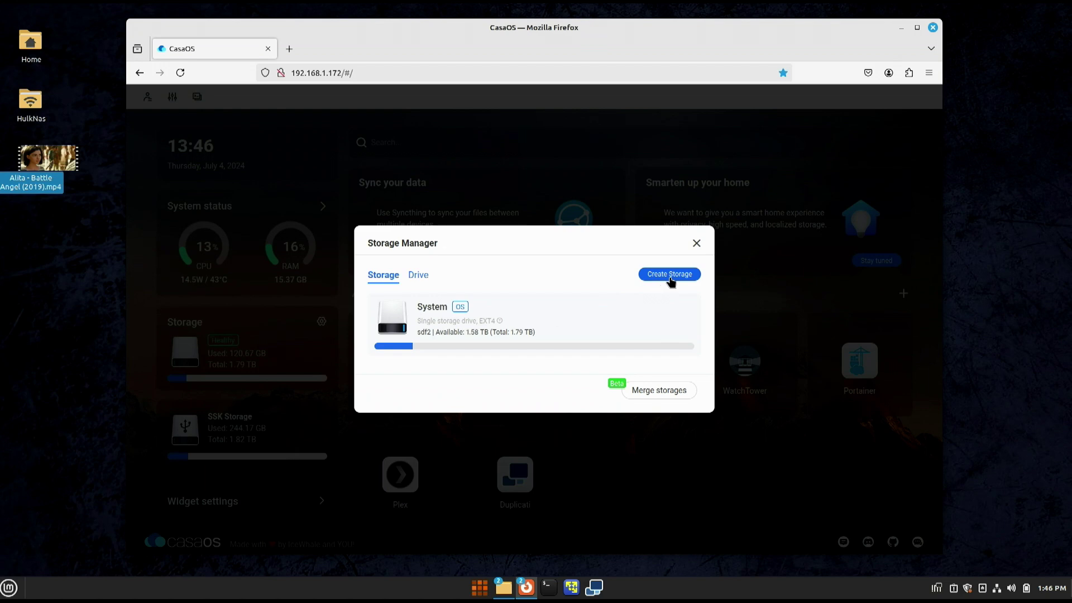
Create separate storages on drives sda, sdb and sdc
left_click(670, 274)
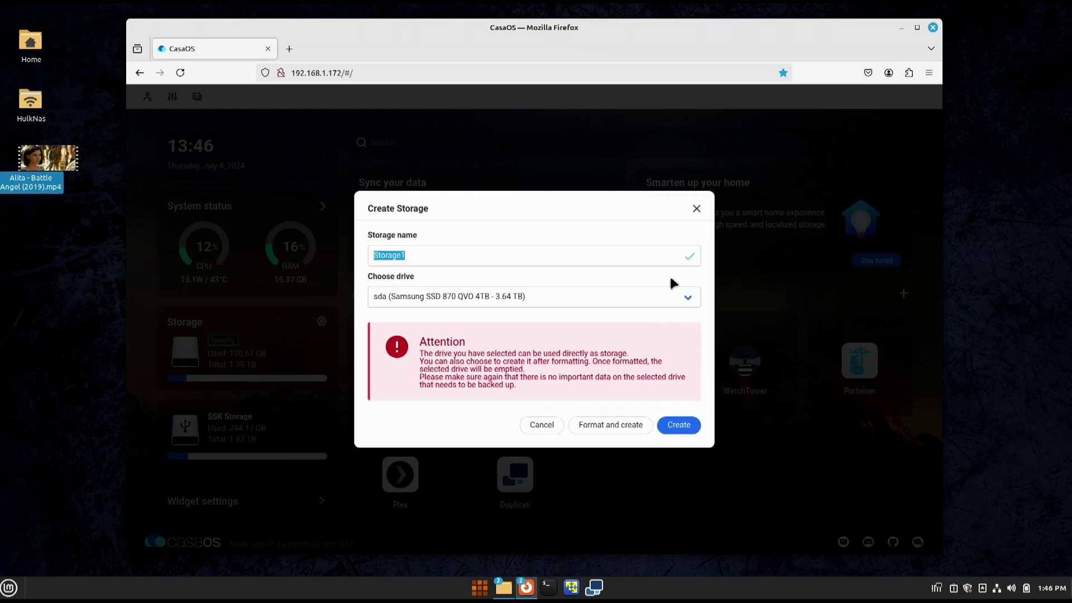
left_click(626, 303)
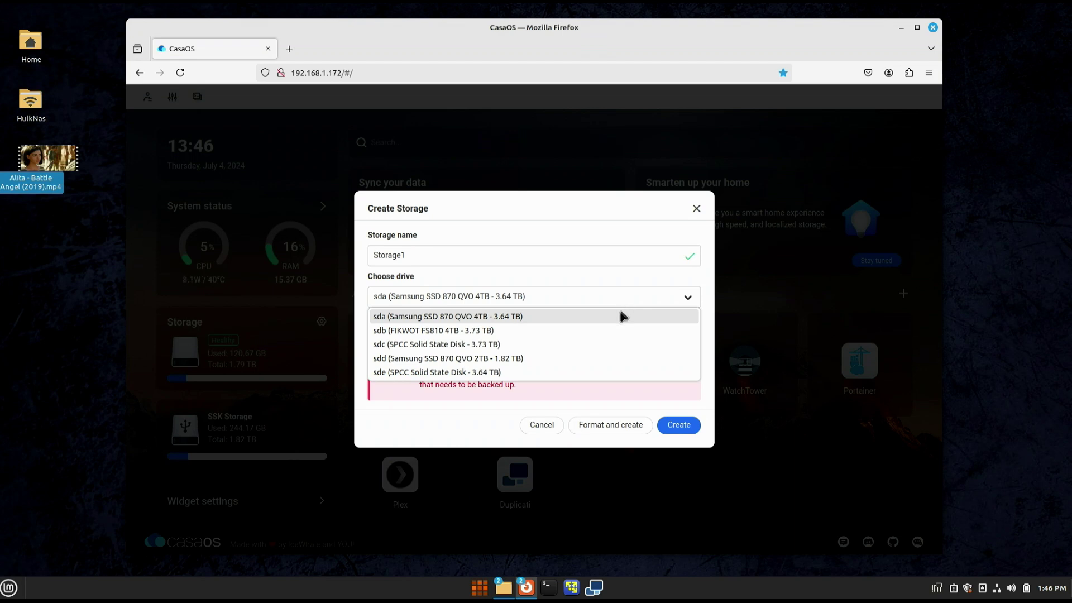
left_click(553, 318)
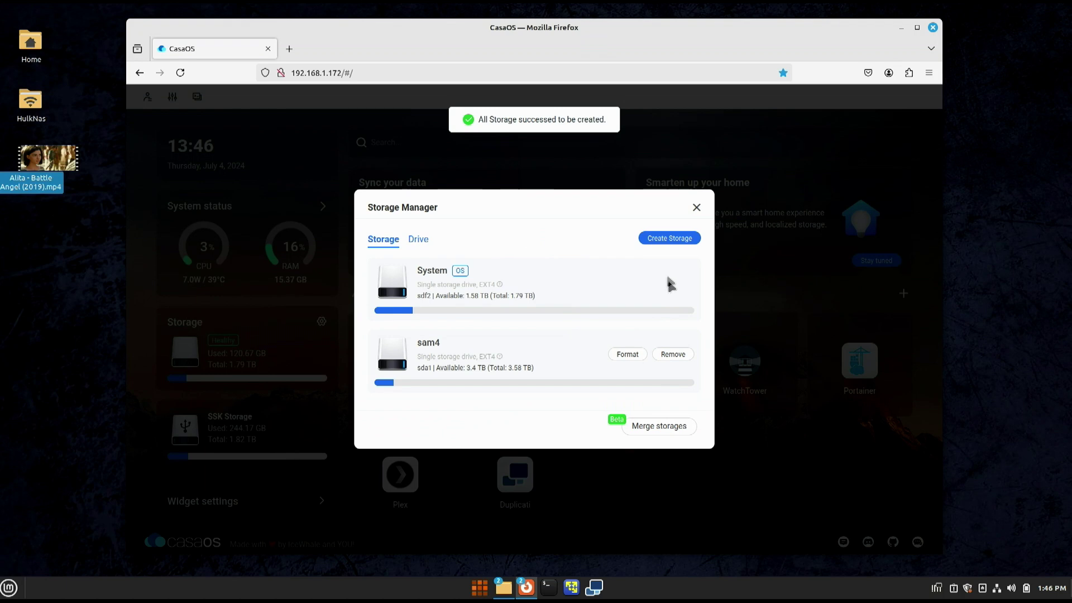
left_click(668, 239)
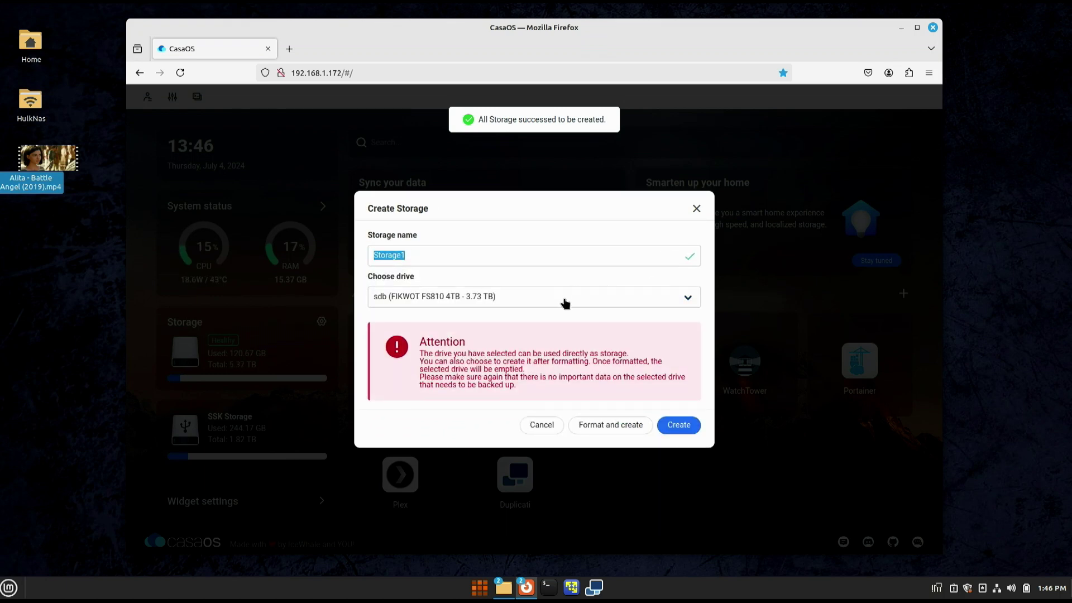
left_click(673, 431)
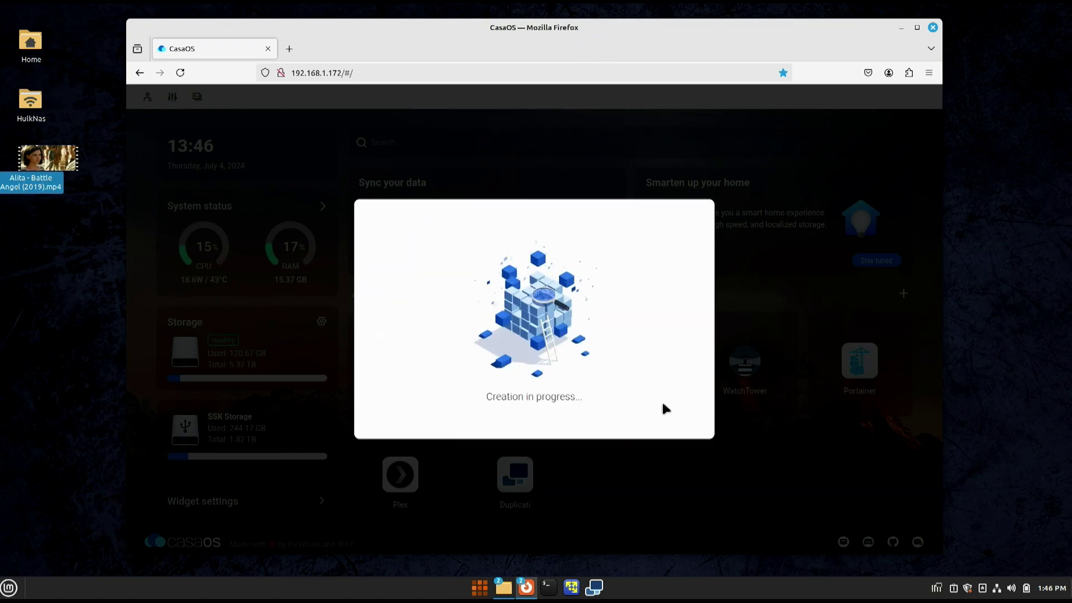
left_click(525, 298)
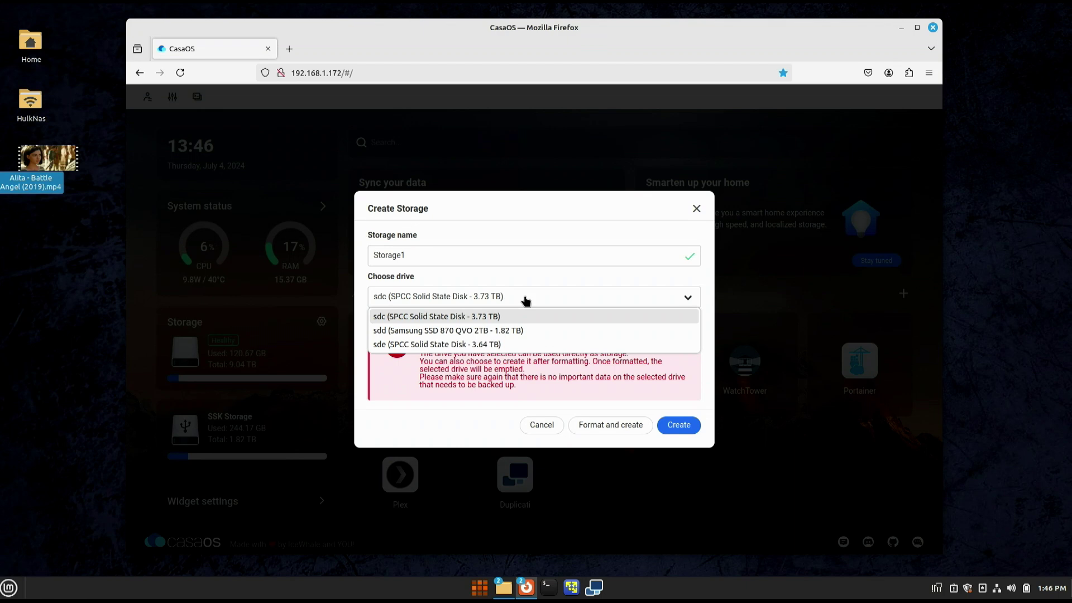
left_click(525, 301)
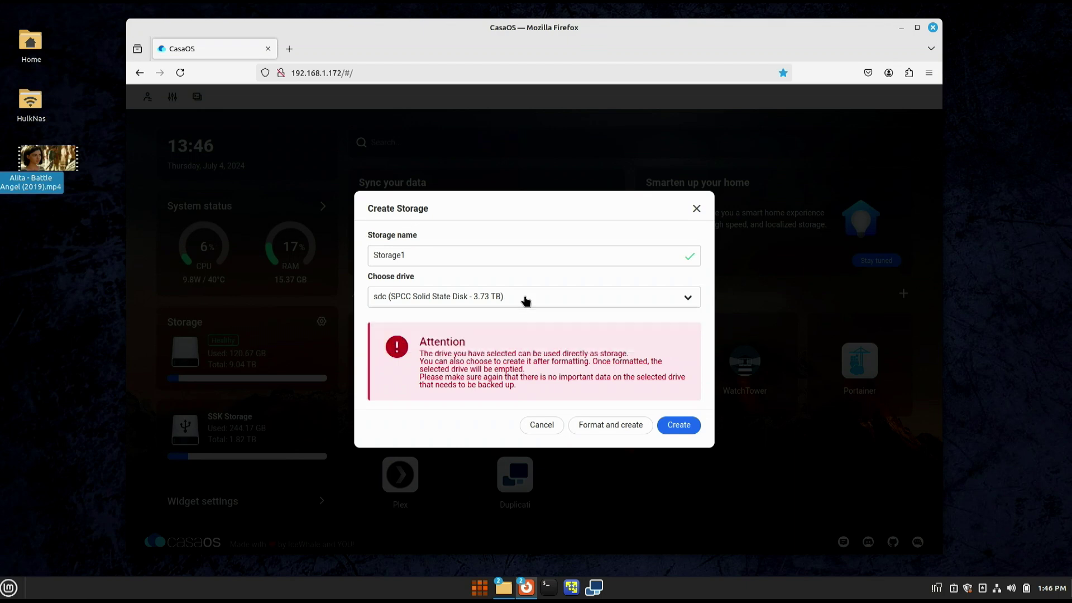
left_click(674, 426)
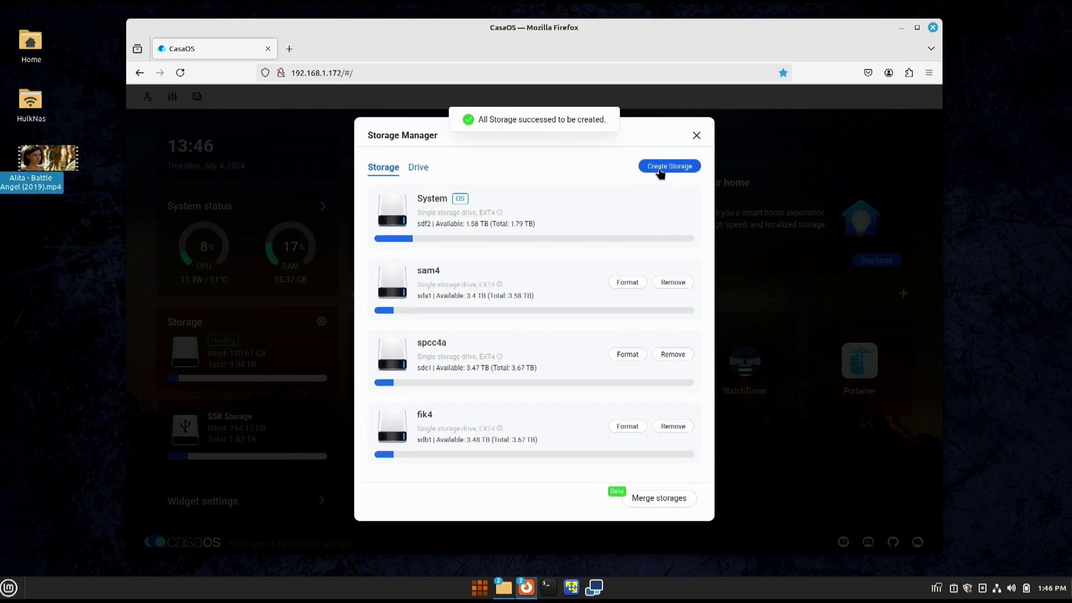
Create storages on drive sdd and on the last SPCC drive, sde
left_click(661, 167)
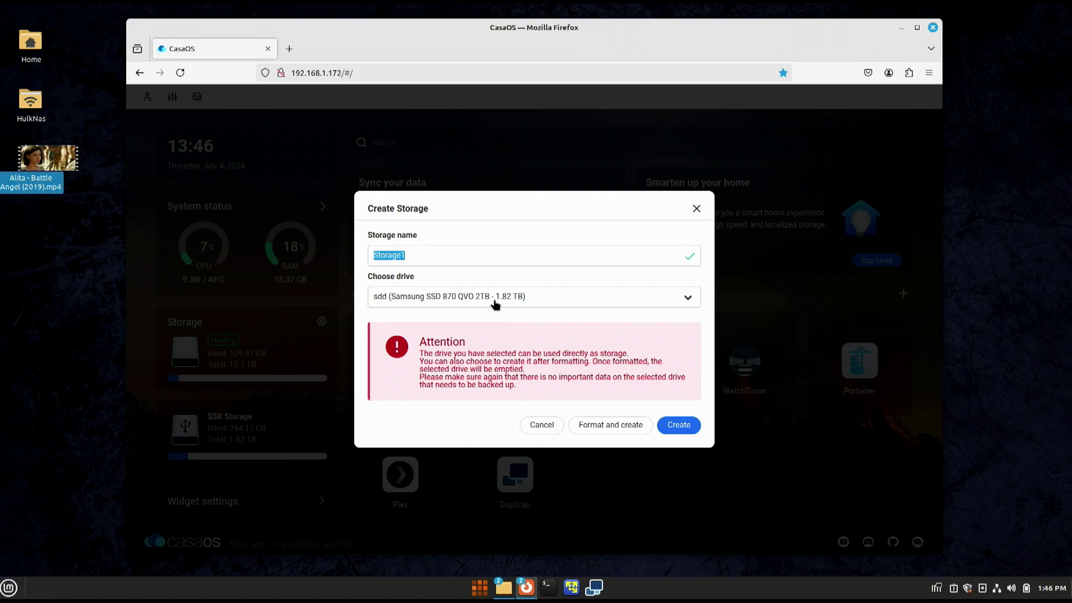
left_click(673, 427)
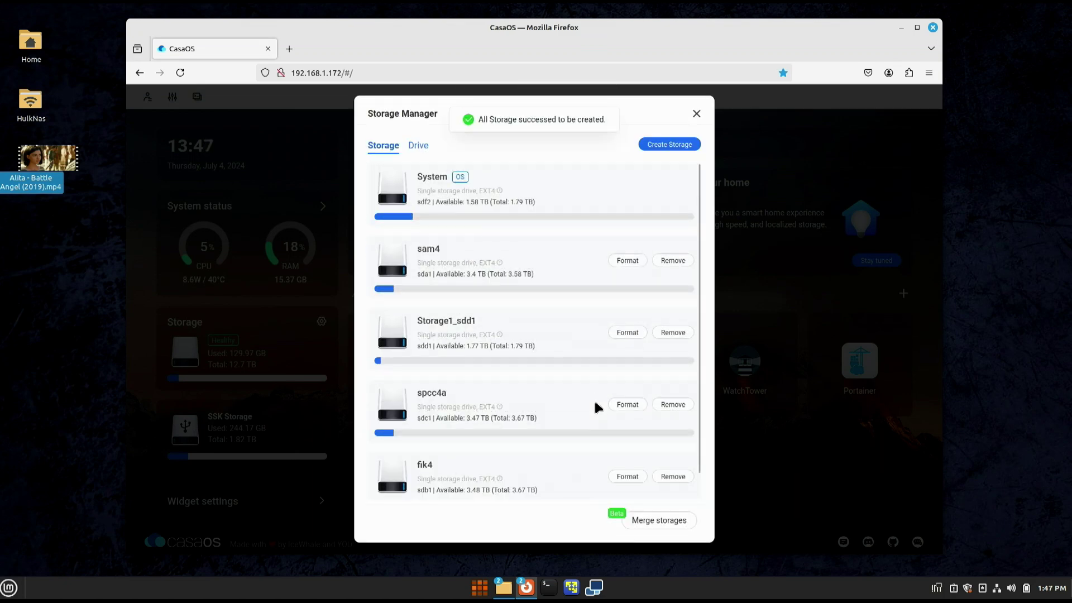
left_click(669, 144)
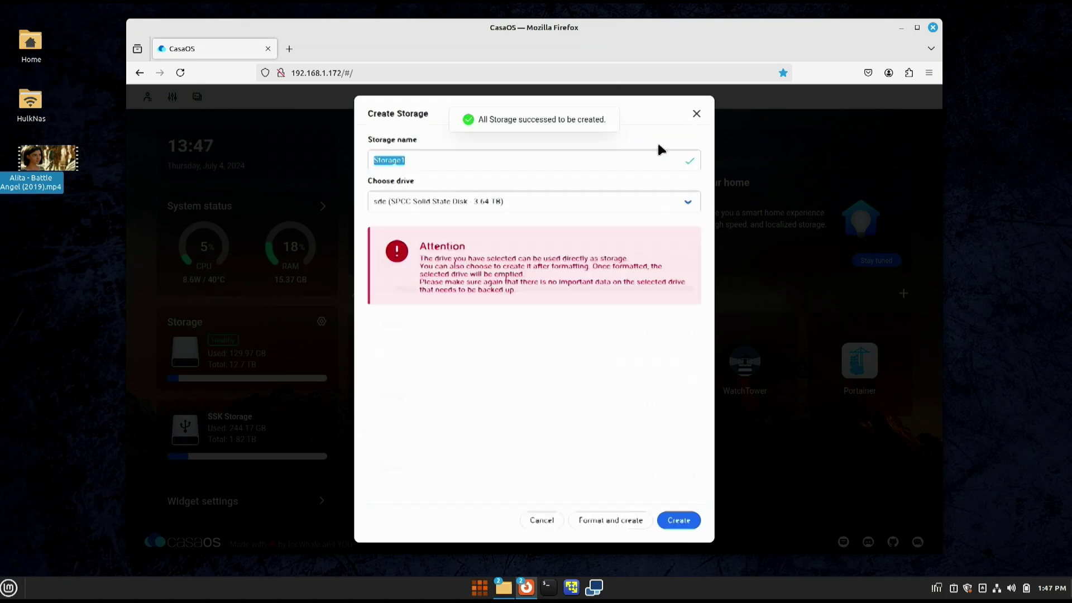
left_click(540, 300)
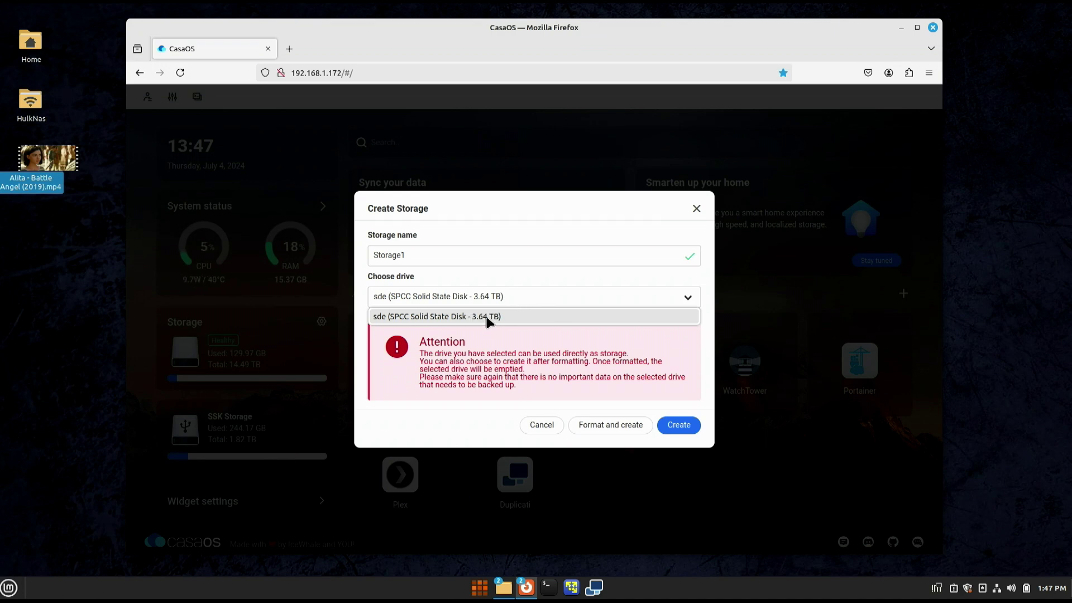
left_click(641, 323)
left_click(678, 426)
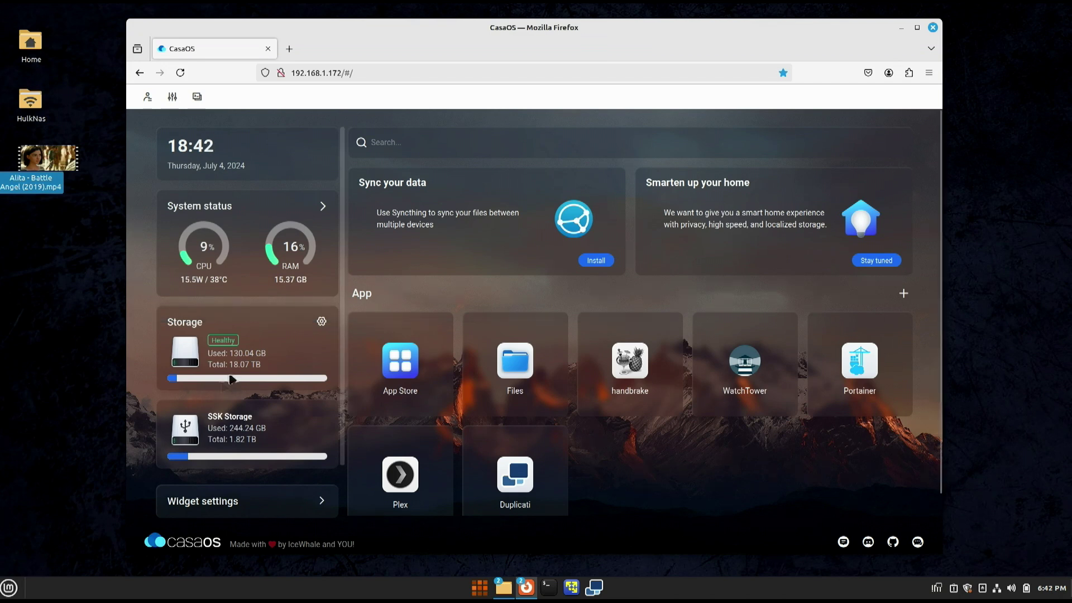
left_click_drag(229, 364, 251, 365)
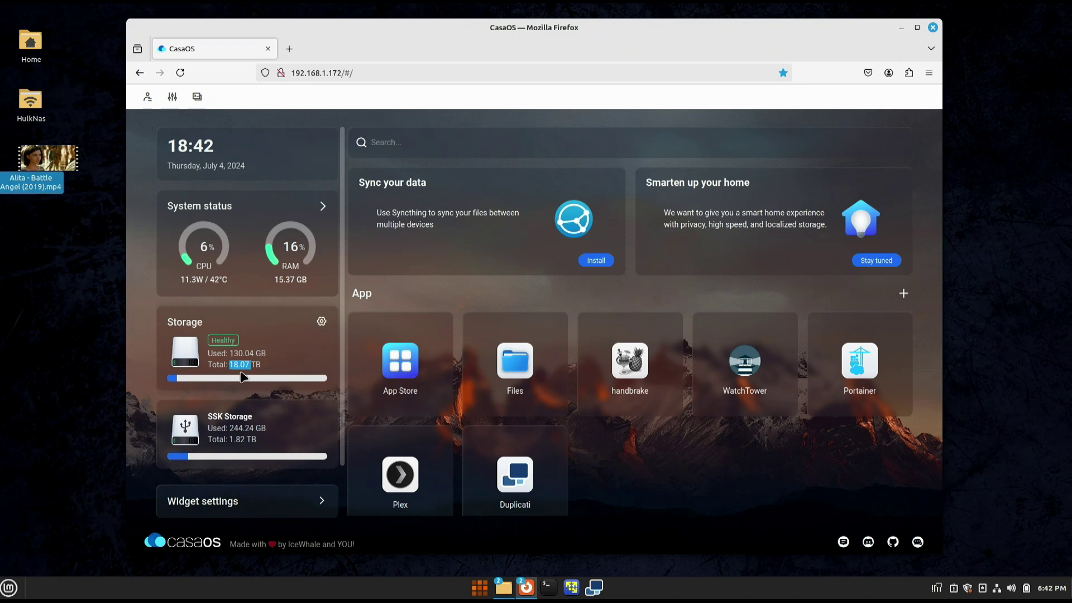
left_click(244, 377)
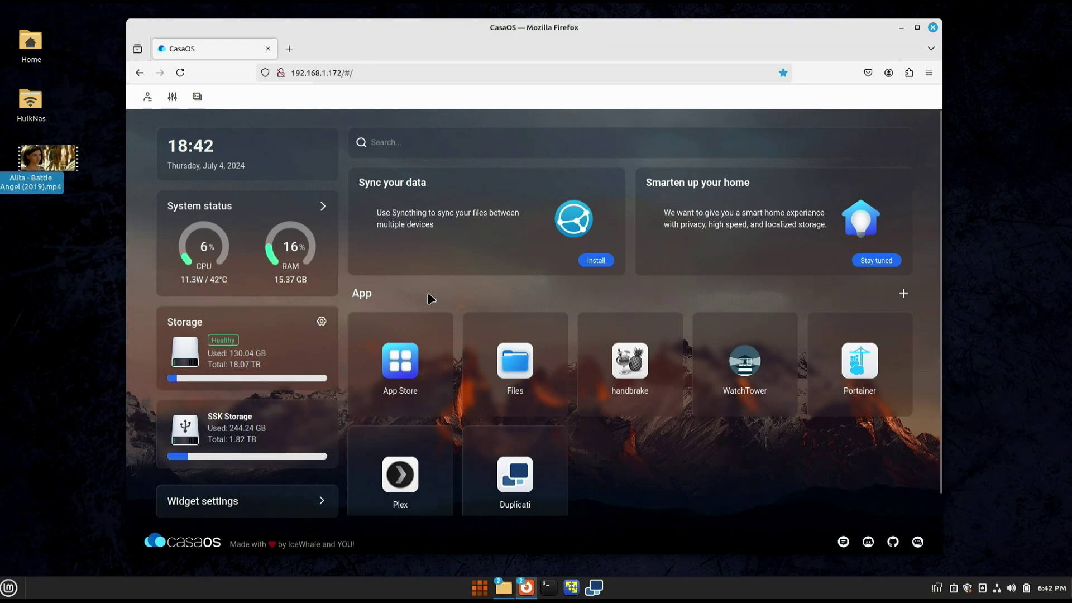
Open CasaOS Files on the DATA folder, now showing seven items including lost+found
left_click(511, 368)
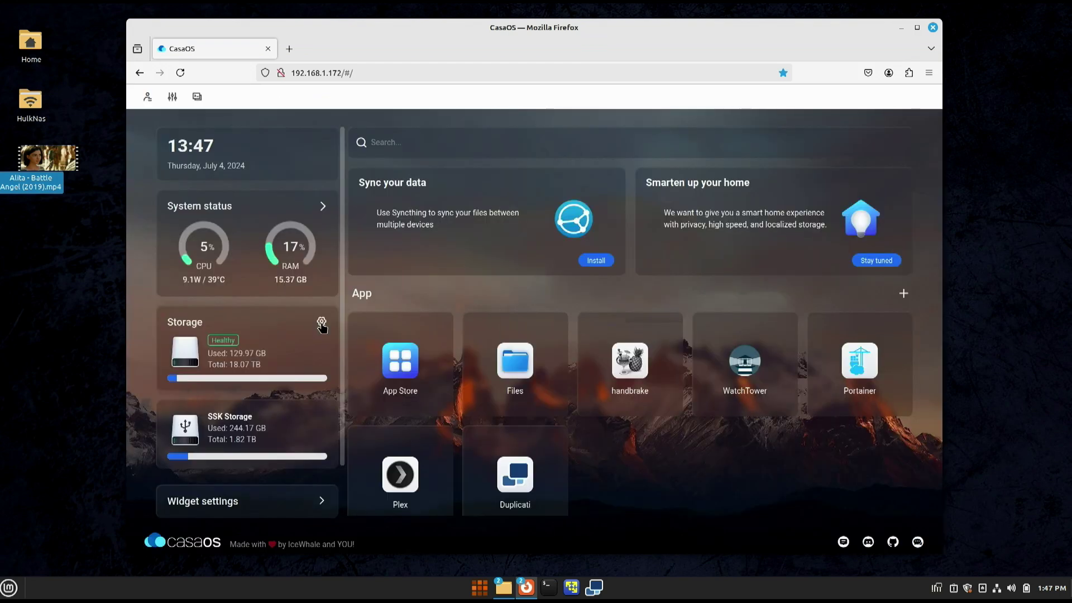
Merge SAM4, FIK4, SPCC4A, STORAGE1_SDD1 and SPCC4B into one pool and restart apps
left_click(322, 323)
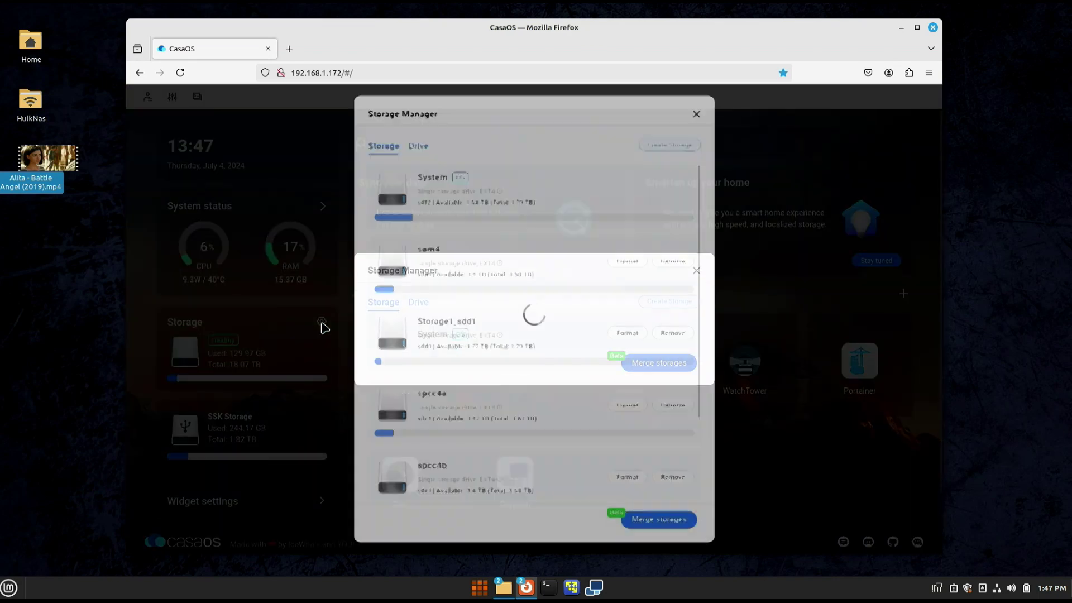
left_click(657, 519)
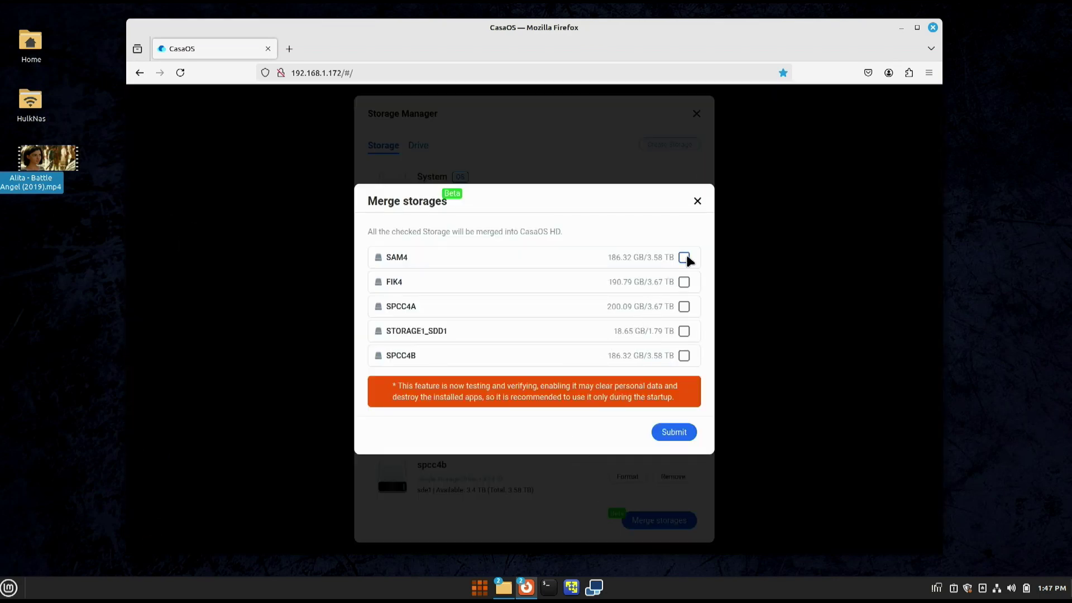
left_click(685, 258)
left_click(683, 269)
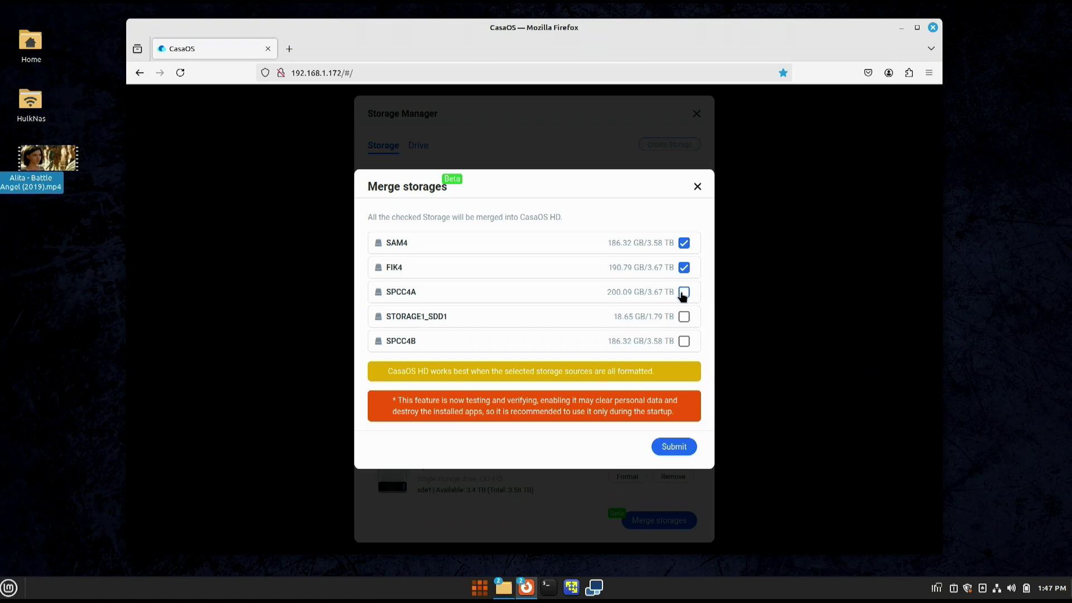
left_click(683, 292)
left_click(684, 317)
left_click(683, 342)
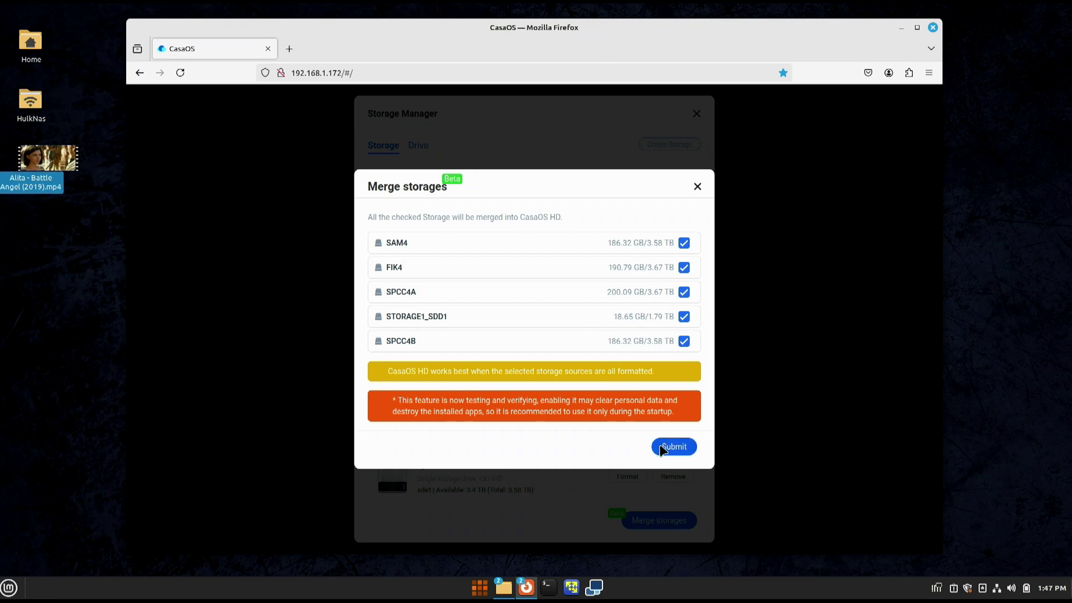
left_click(669, 445)
left_click(578, 360)
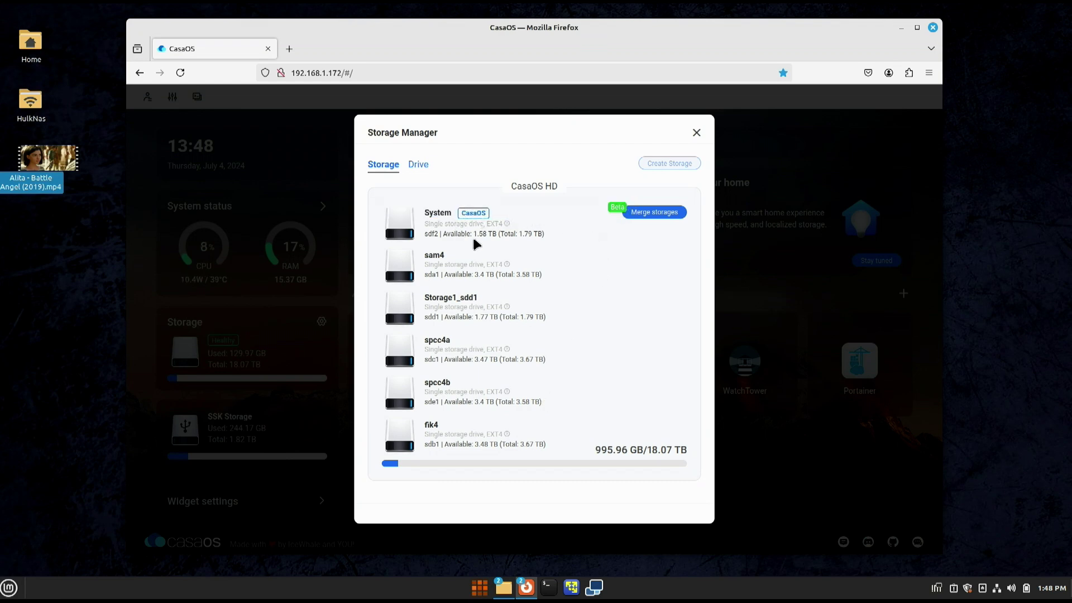
Highlight the System drive's available and total space, then close the Storage Manager
left_click_drag(473, 233, 552, 239)
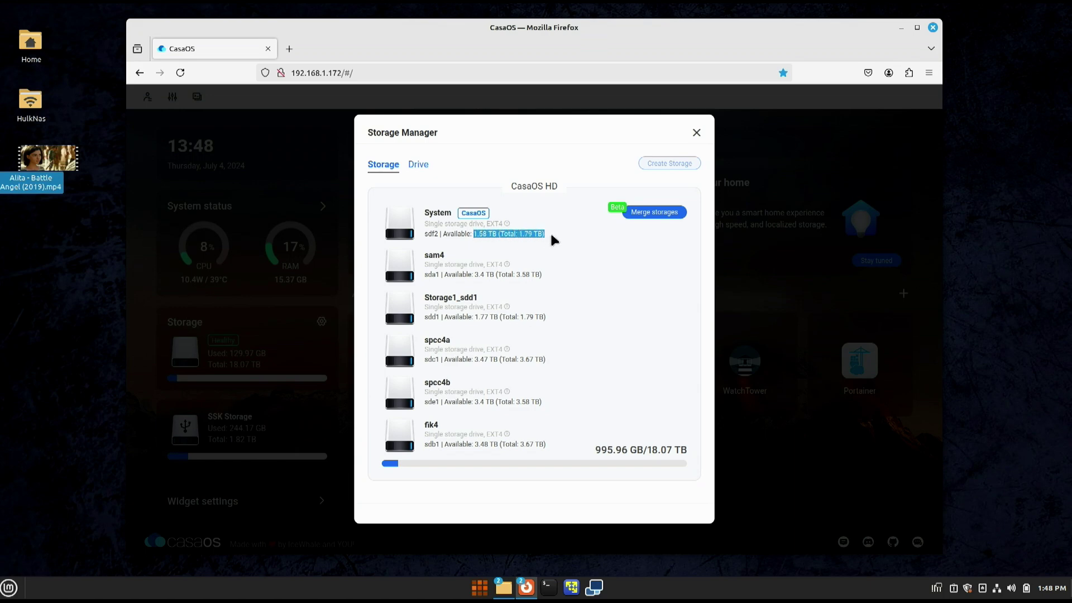
left_click(646, 278)
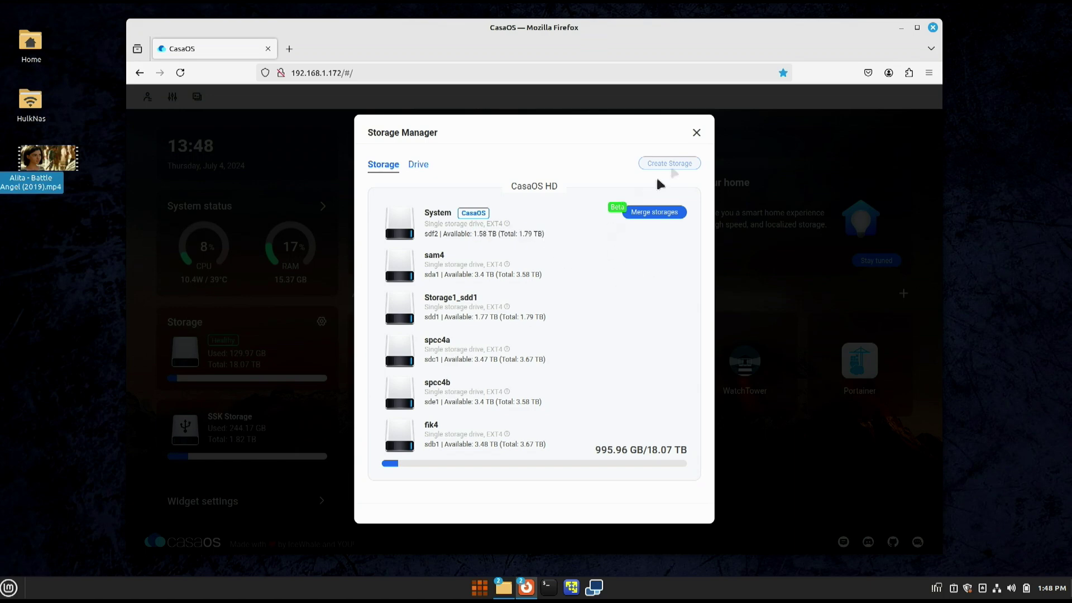
left_click(696, 135)
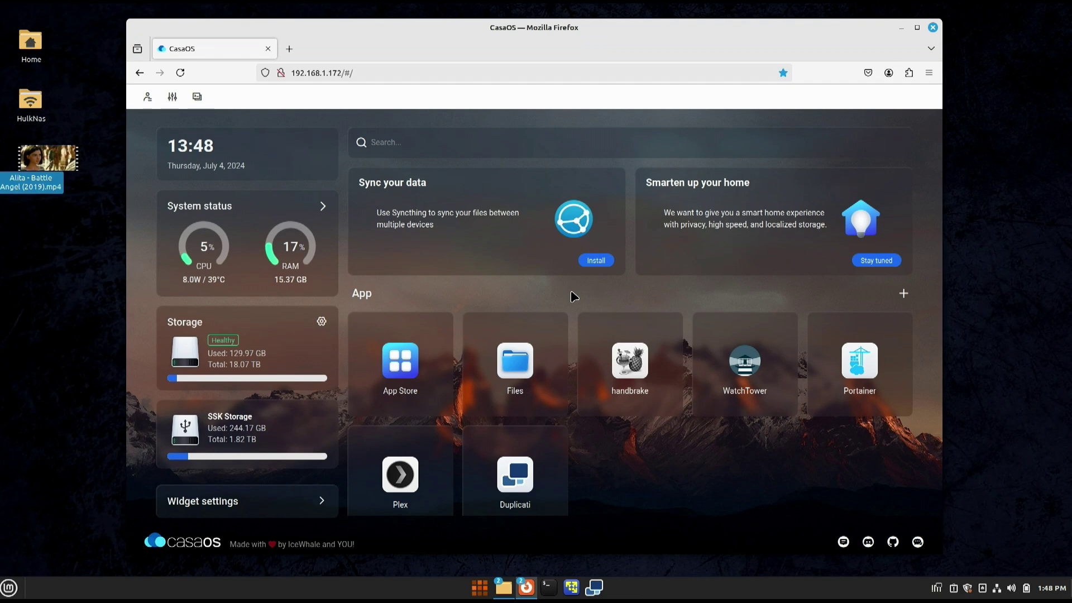
Show the Merge Storages in CasaOS blog post, highlighting MergerFS, then minimize it
mouse_move(520, 589)
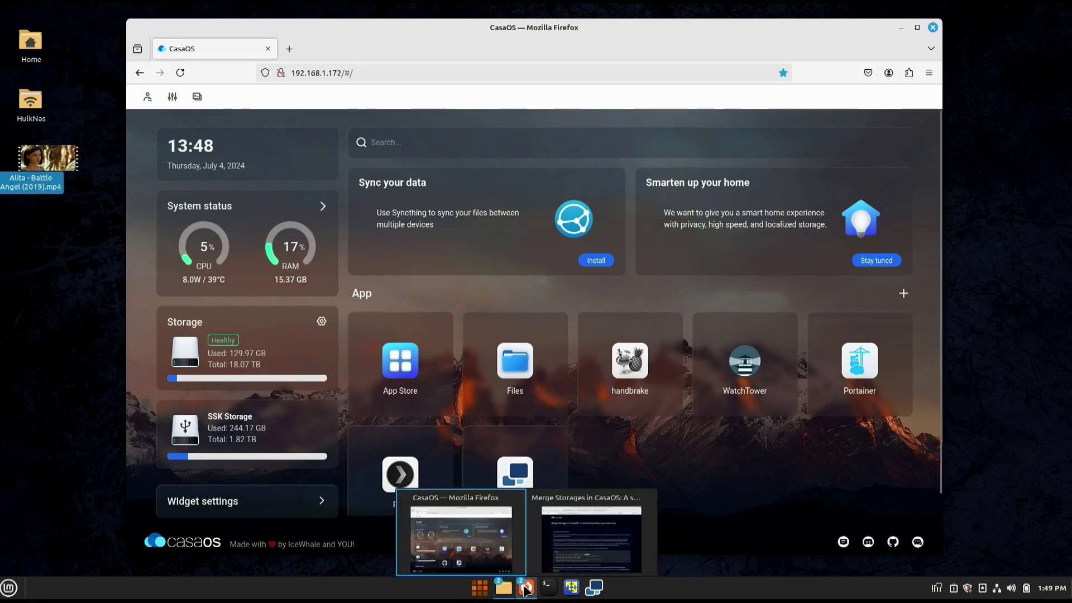
left_click(558, 564)
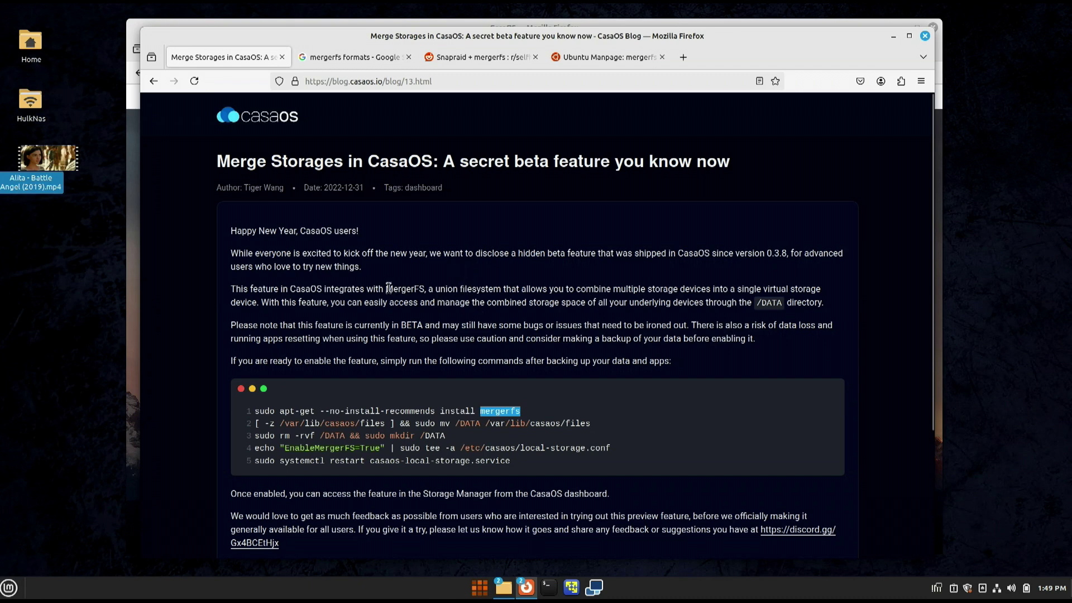
left_click_drag(386, 289, 426, 284)
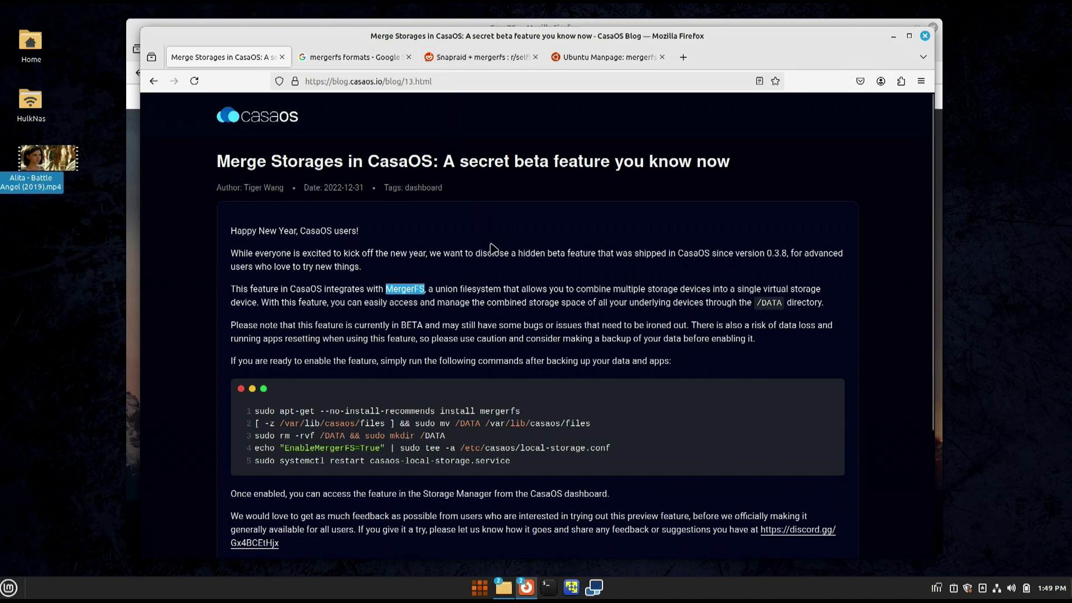
left_click(893, 35)
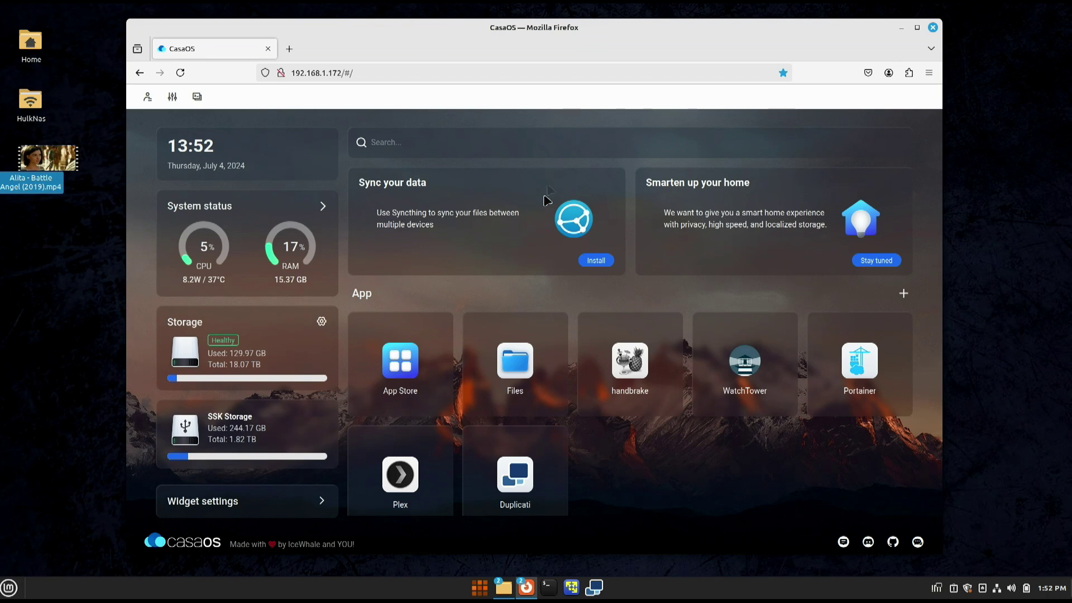
Open CasaOS Files, look inside Media, return to DATA, then navigate the browser back
left_click(515, 361)
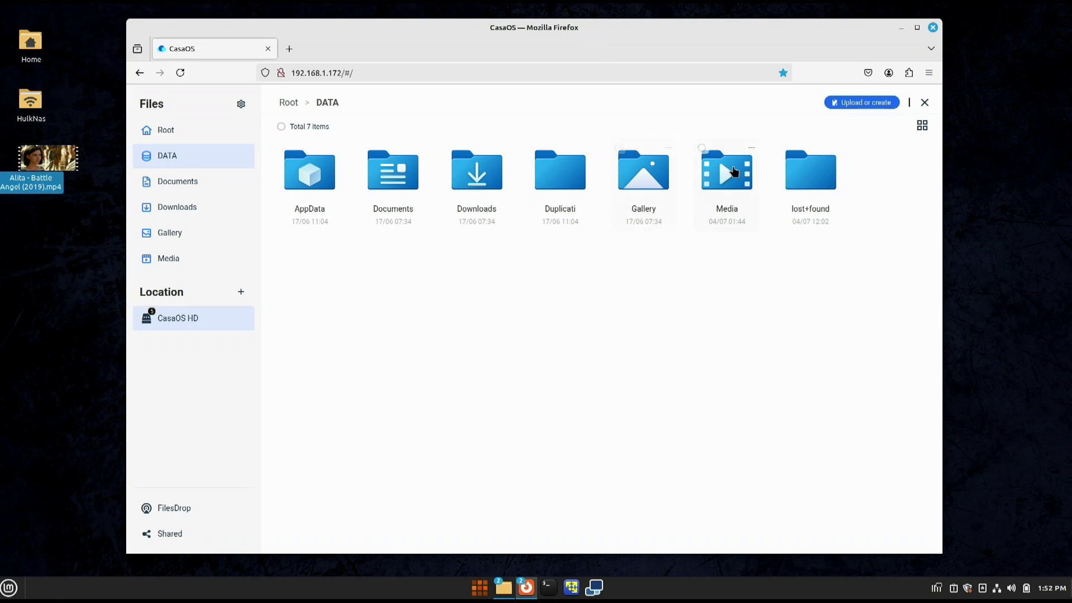
left_click(727, 179)
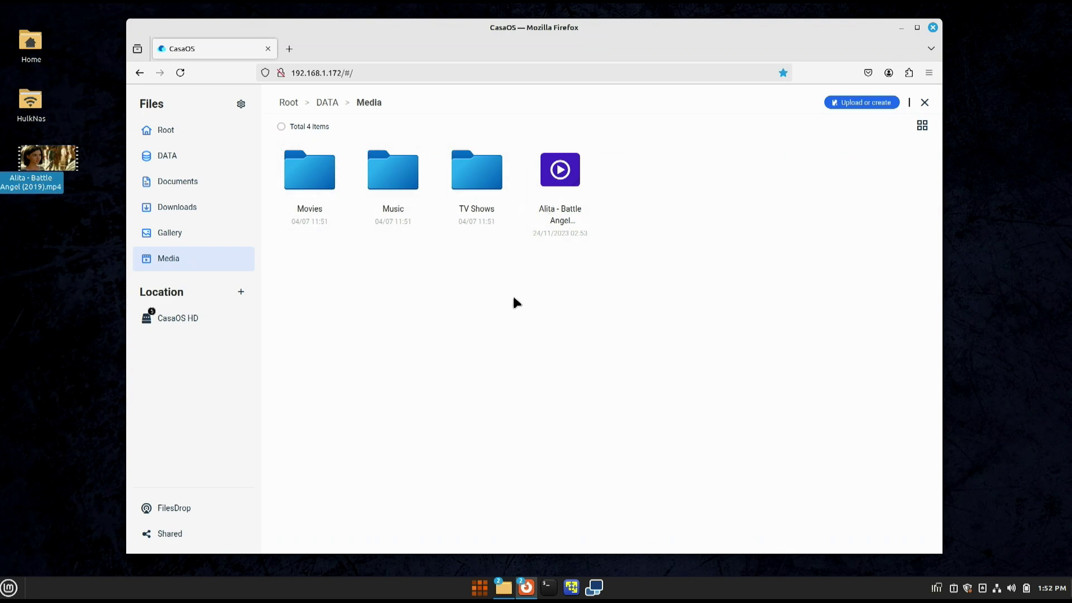
key("BackSpace")
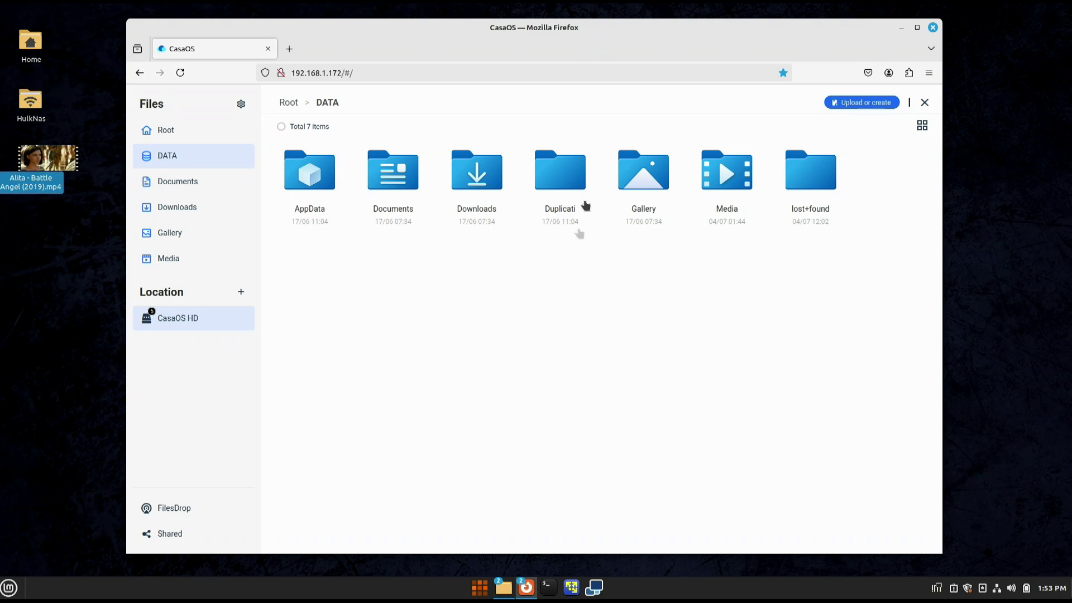
left_click(139, 73)
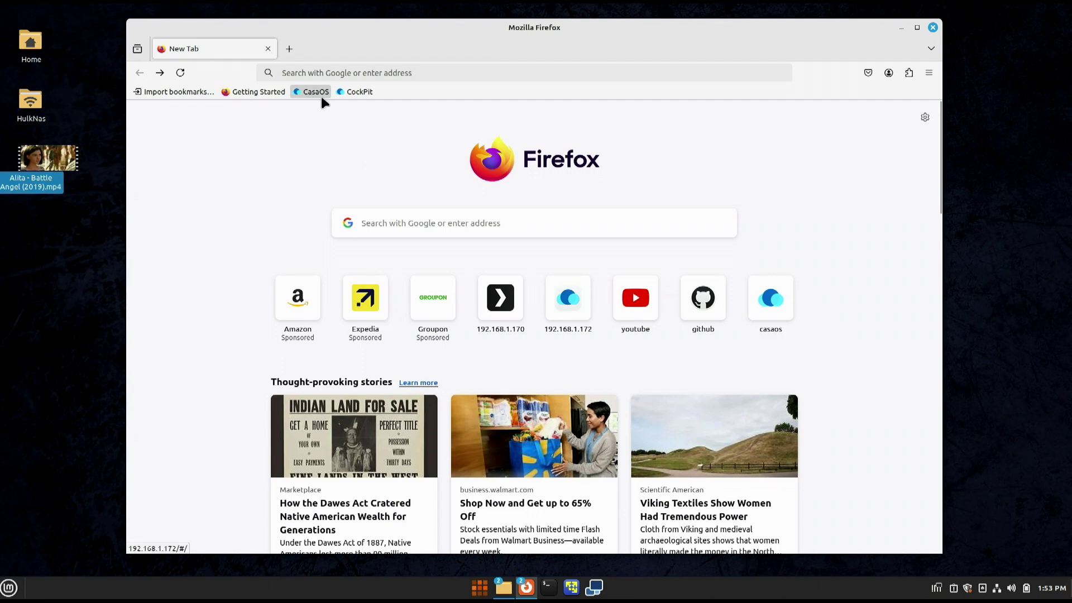
Load the CasaOS dashboard from the bookmarks toolbar, showing 129.97 GB used of 18.07 TB
left_click(318, 93)
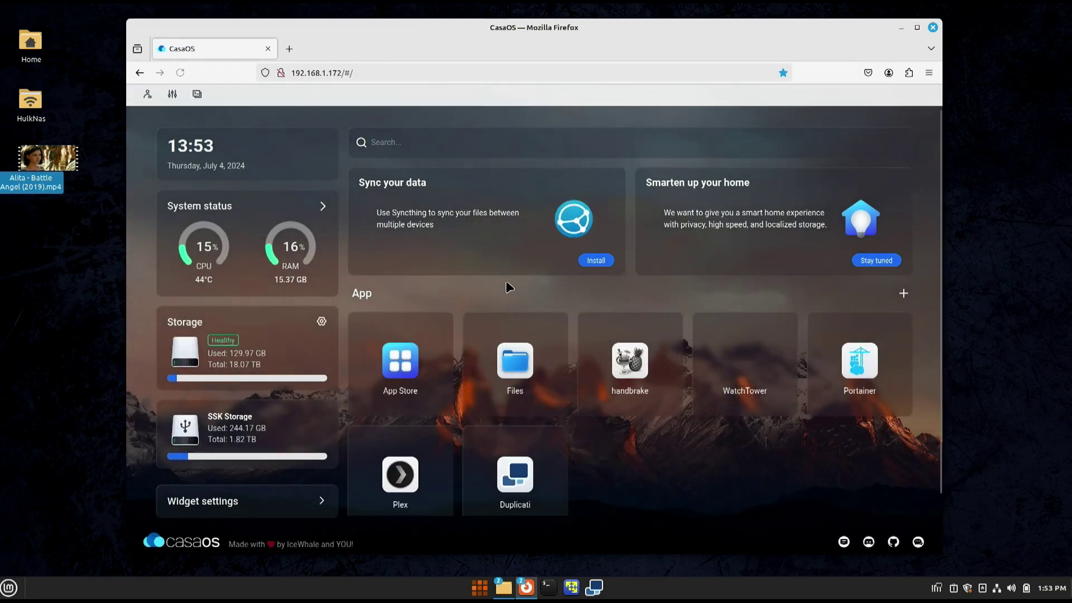